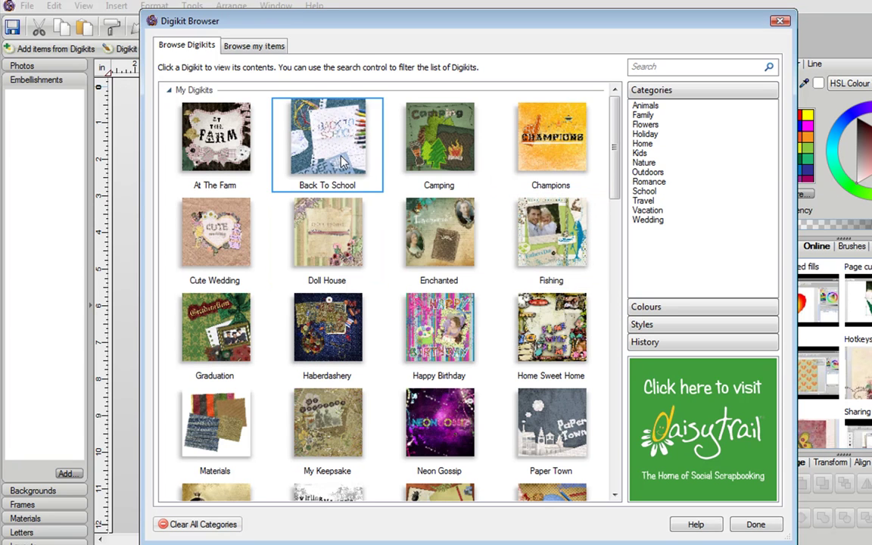
- Look through the available Digikits and open the Camping Digikit to view its contents
scroll(612, 162, "down", 3)
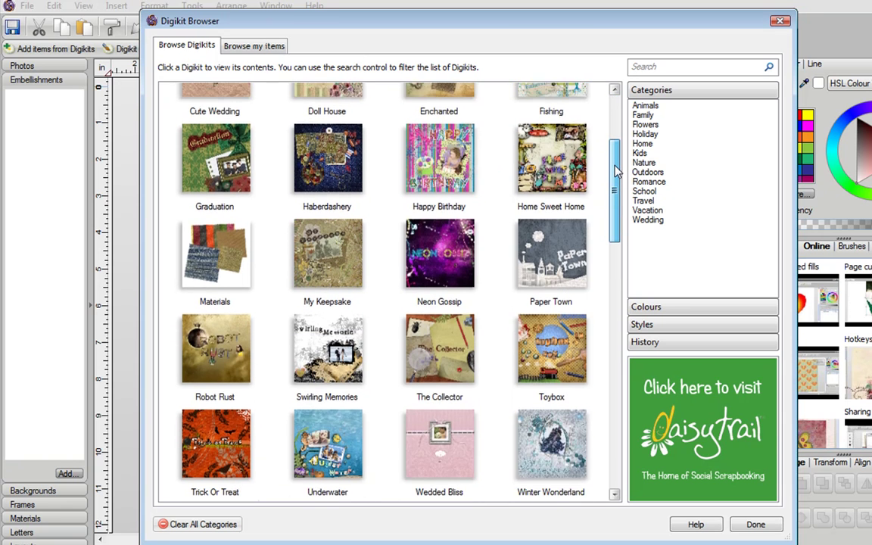
left_click_drag(616, 176, 609, 229)
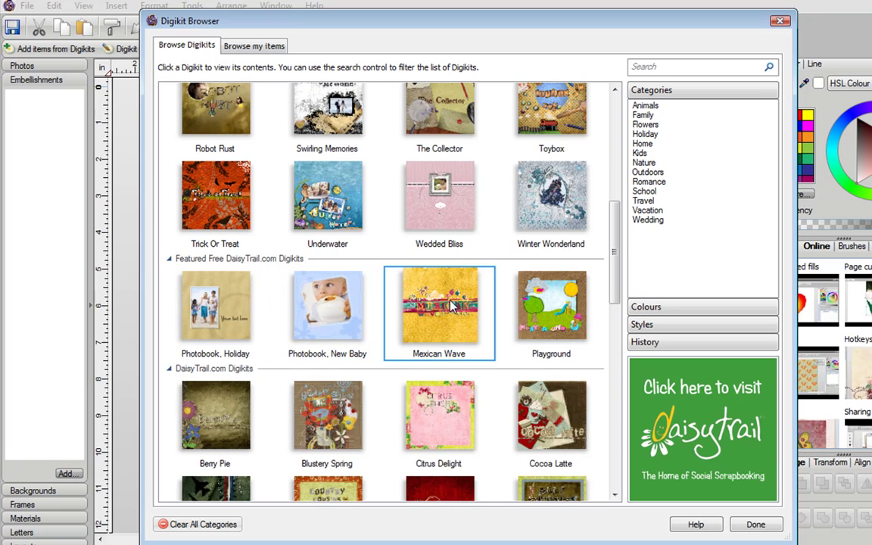
left_click_drag(615, 255, 615, 317)
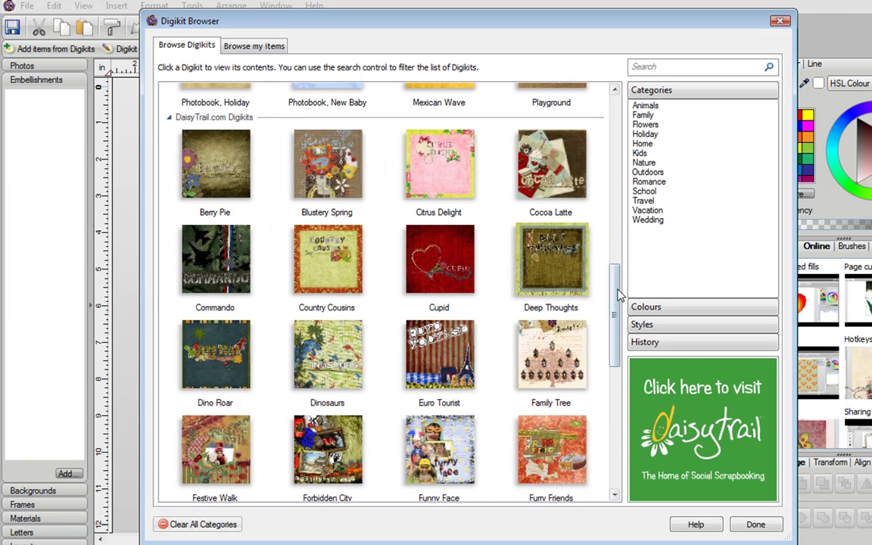
left_click_drag(617, 287, 615, 128)
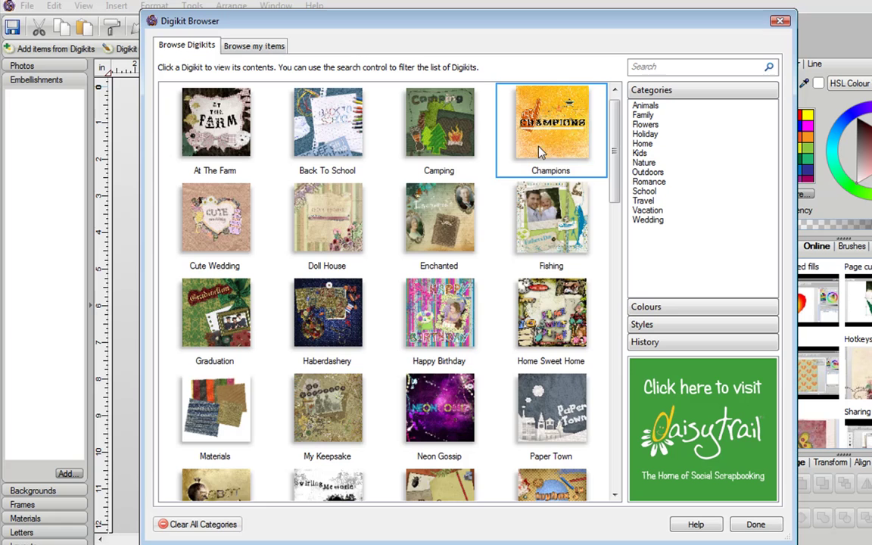
left_click(443, 121)
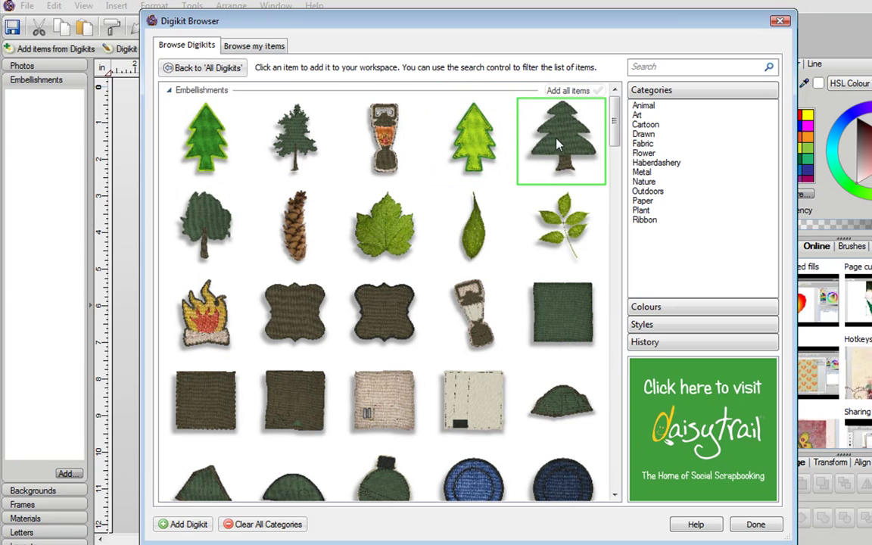
mouse_move(616, 125)
left_mouse_down()
mouse_move(615, 242)
mouse_move(610, 114)
left_mouse_up()
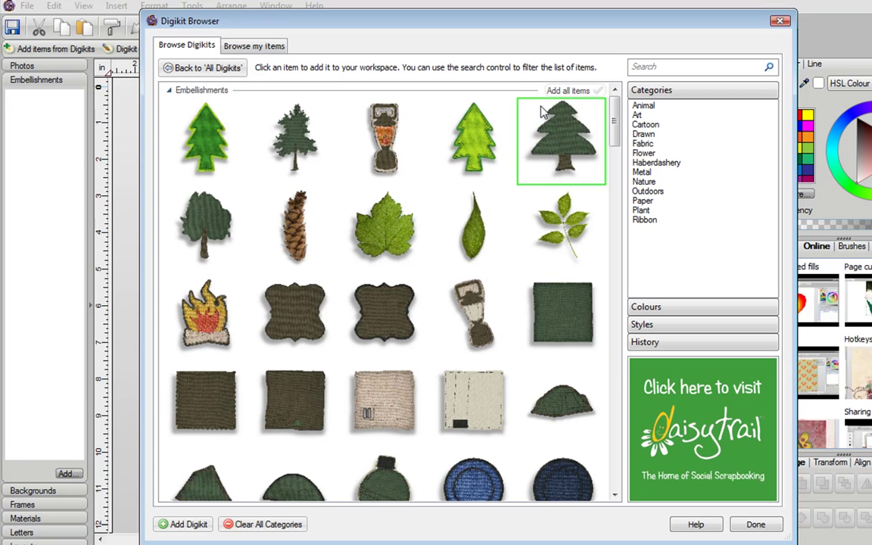
- Add the lantern, black-edged brown bracket-shaped patch, dark green fabric square and single leaf embellishments from the Camping kit to the workspace
left_click(389, 152)
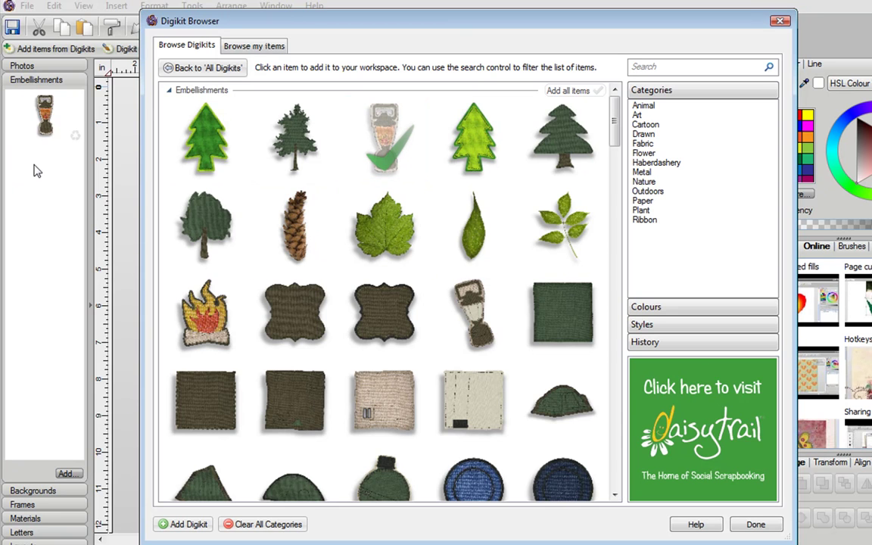
left_click(384, 313)
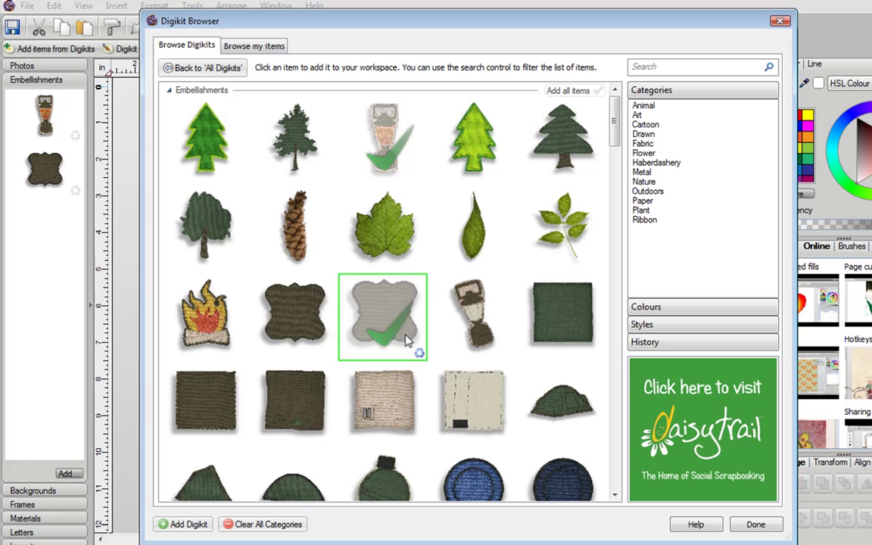
left_click(562, 312)
left_click(484, 247)
- Add three Camping backgrounds to the workspace: the dark charcoal, the light green and the dark green textured one
left_click_drag(617, 127, 615, 190)
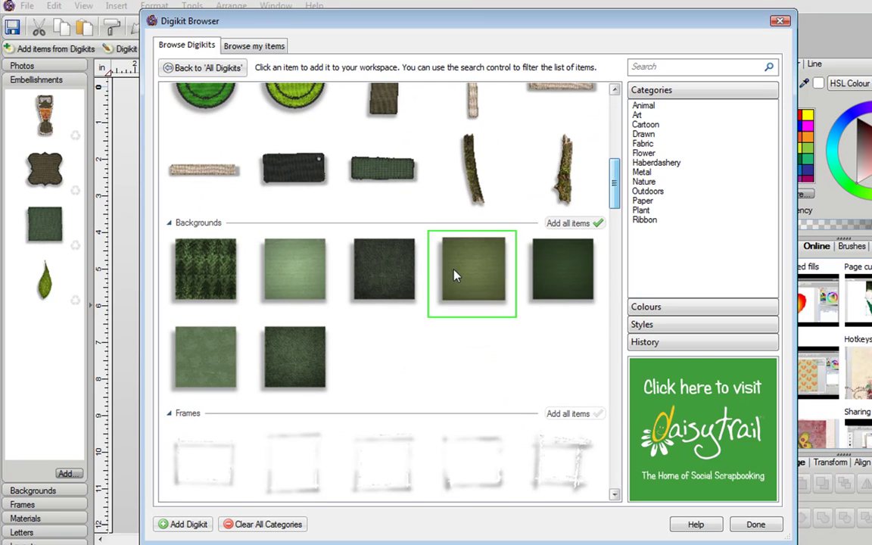
left_click(383, 276)
left_click(297, 261)
left_click(300, 362)
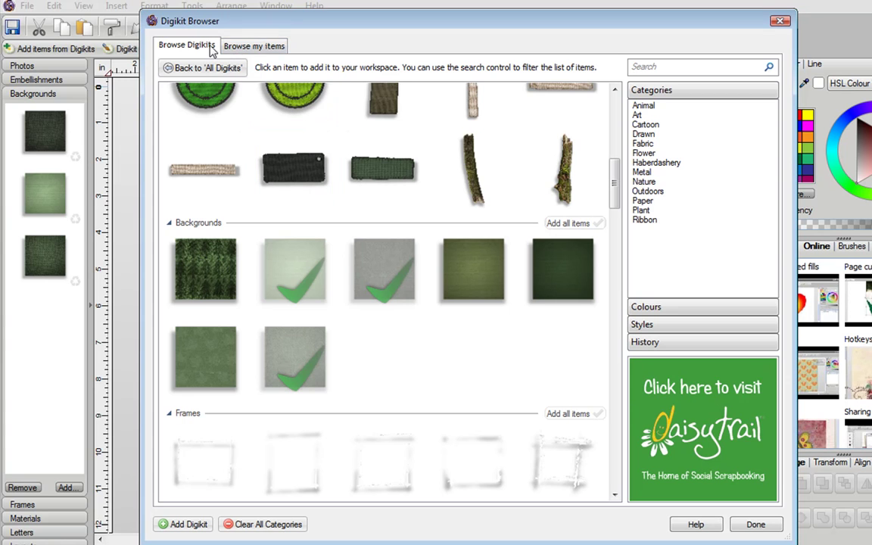
- Look through all owned backgrounds, grouped by Digikit
left_click(249, 48)
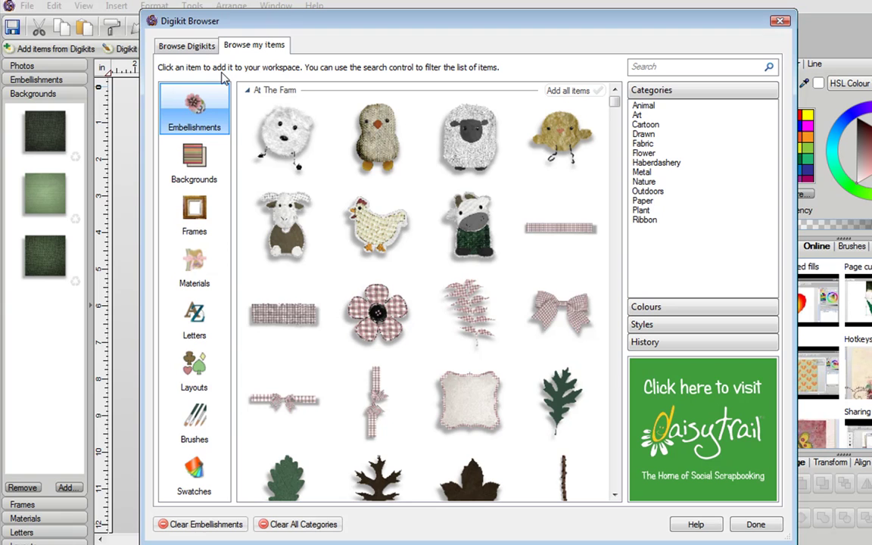
left_click(198, 172)
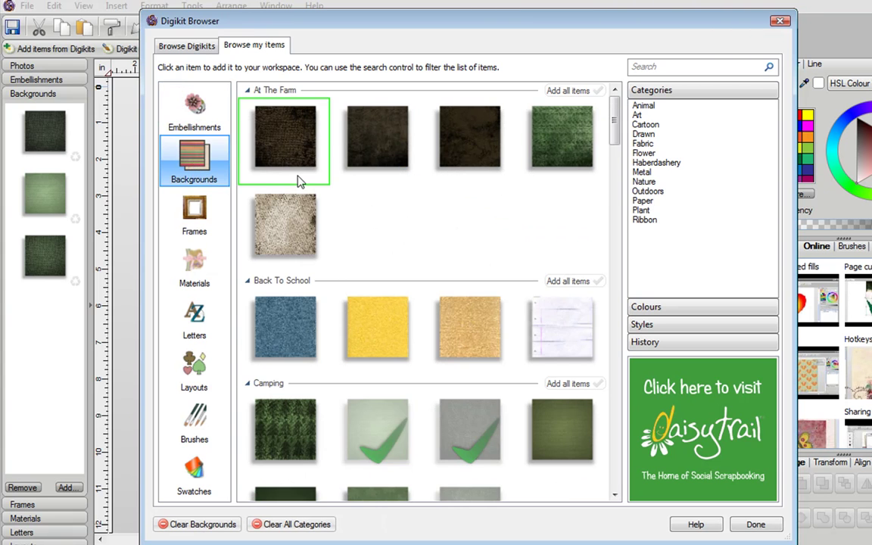
left_click_drag(616, 110, 618, 151)
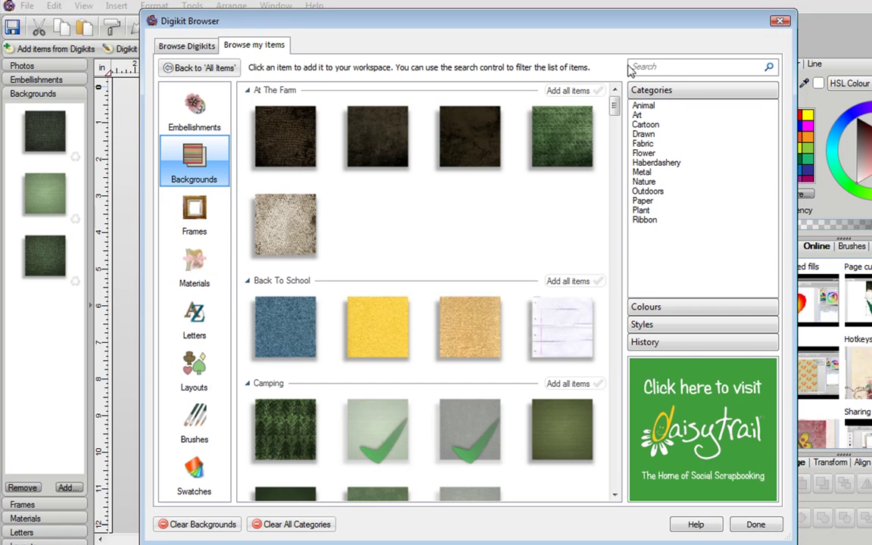
- Filter the backgrounds by the colour Pink and the style Creased
left_click(694, 202)
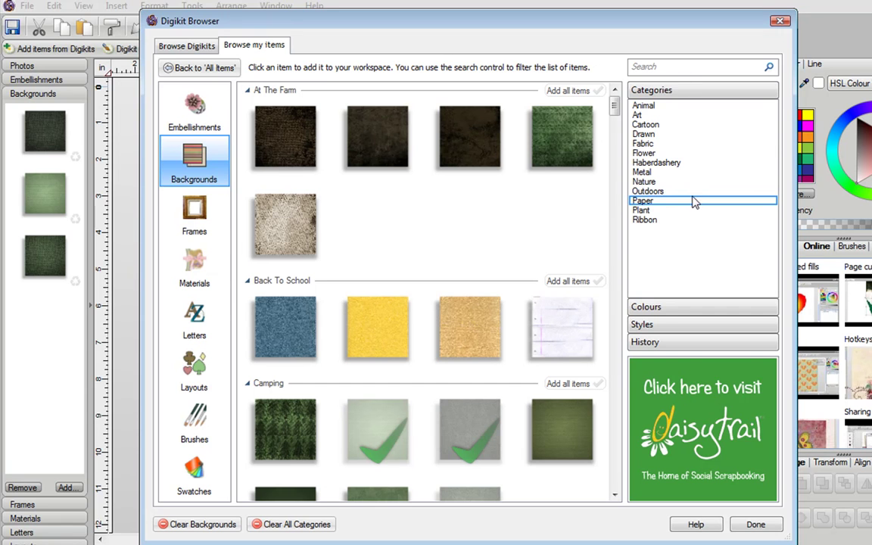
left_click(659, 308)
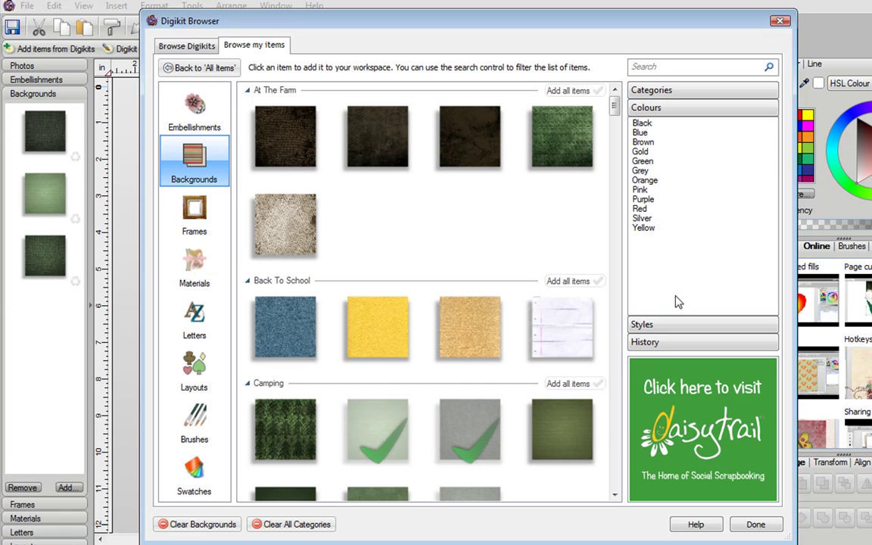
left_click(650, 190)
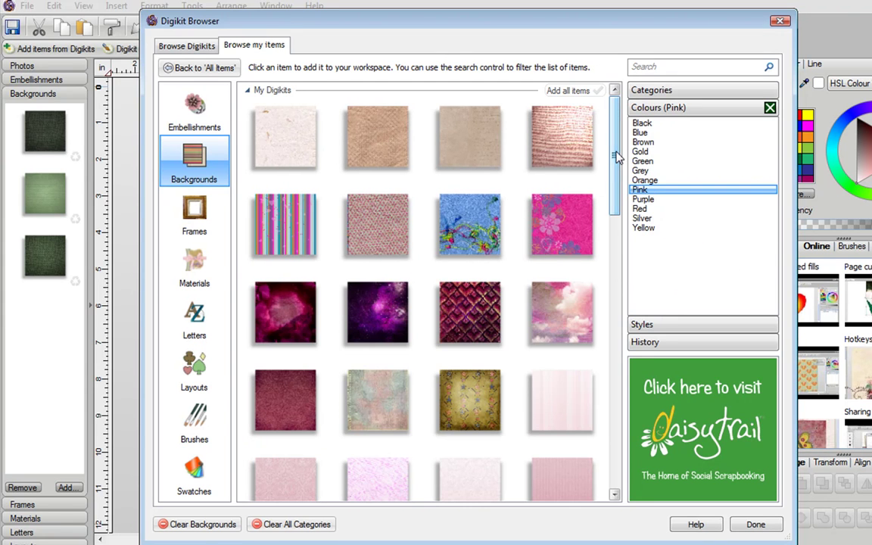
scroll(617, 178, "down", 2)
scroll(618, 173, "down", 2)
scroll(617, 163, "up", 4)
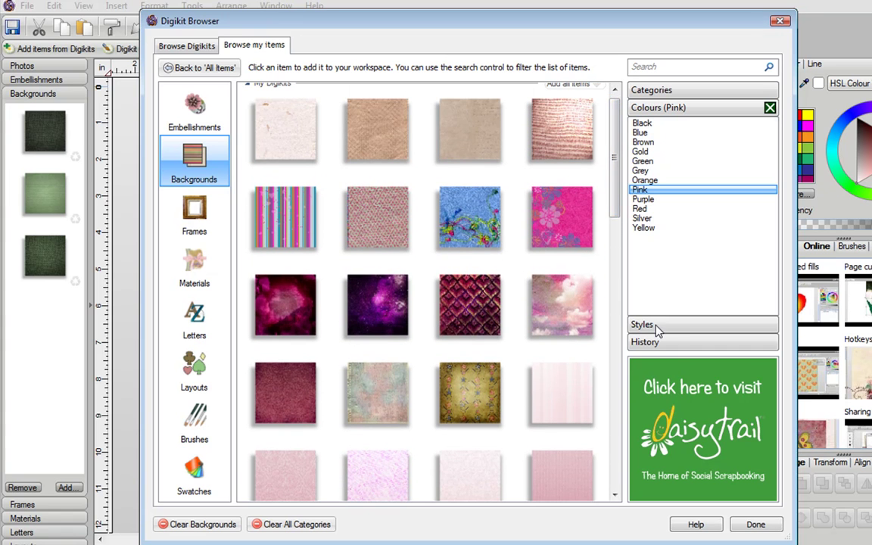
left_click(658, 326)
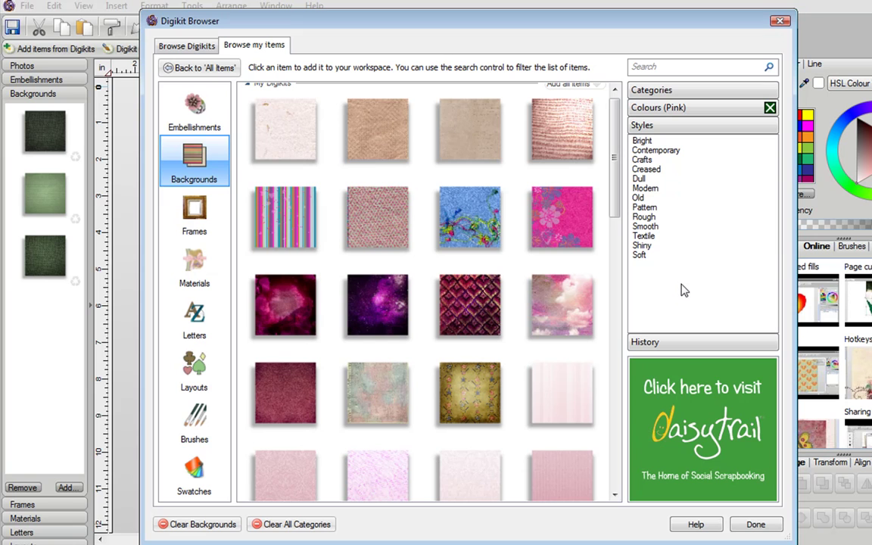
left_click(660, 171)
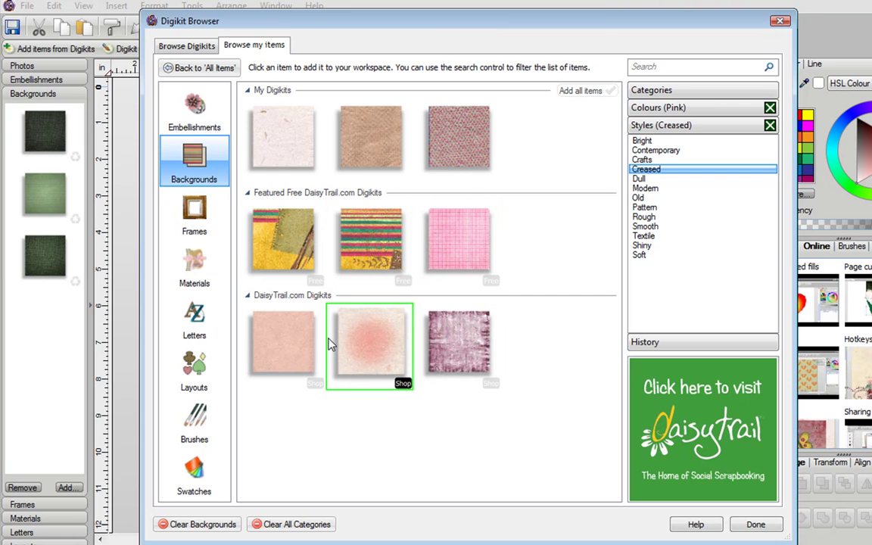
- Open the Robot Rust Digikit from the full kit list, add the whole kit to the workspace and finish browsing
left_click(187, 47)
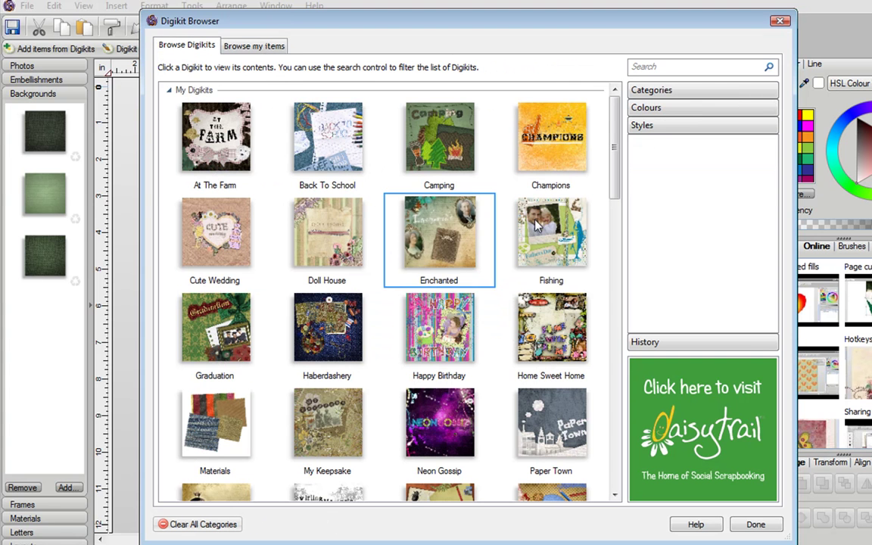
left_click_drag(617, 161, 620, 202)
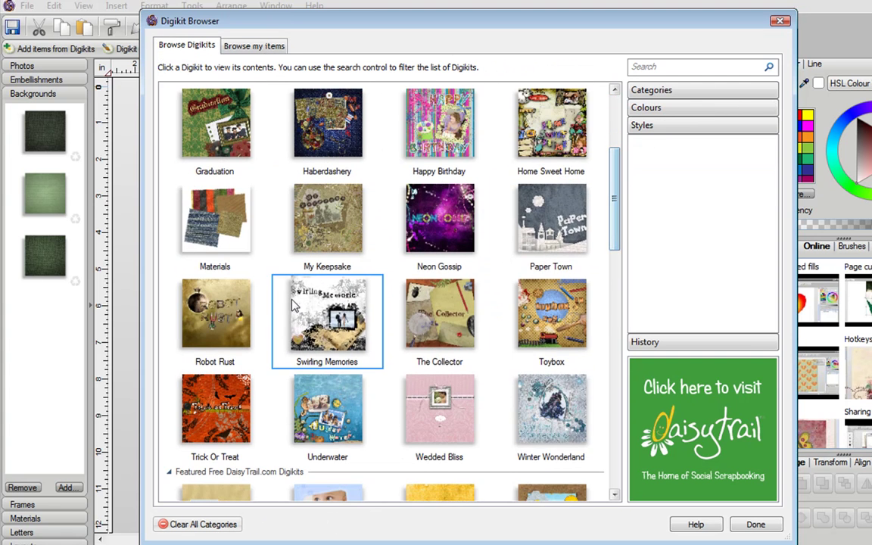
left_click(316, 310)
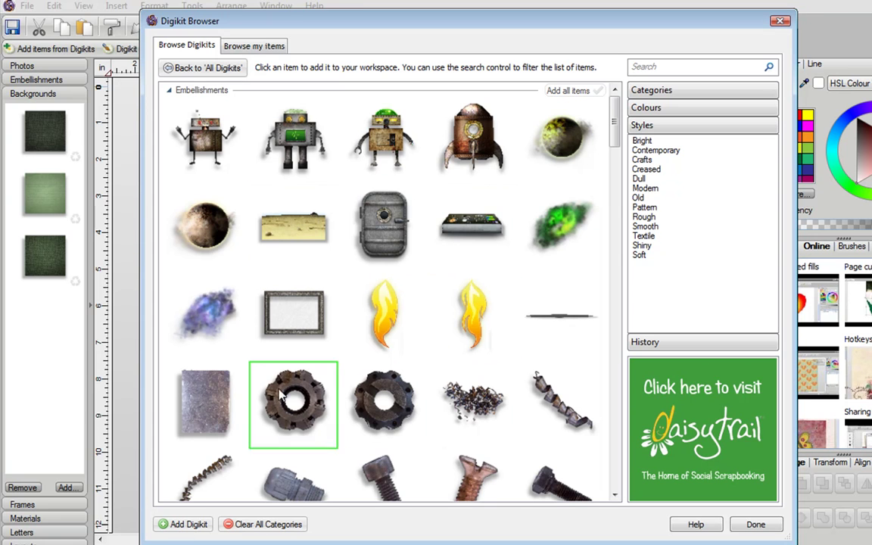
left_click(188, 530)
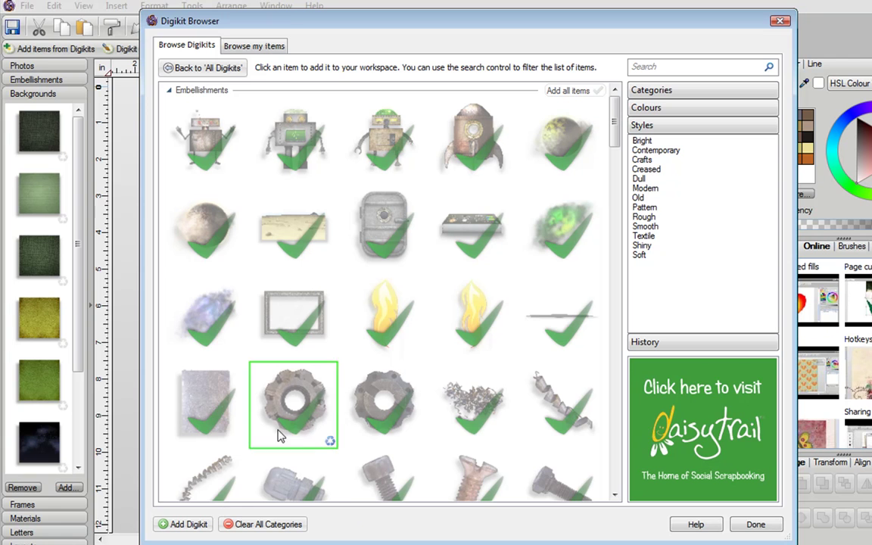
left_click(753, 524)
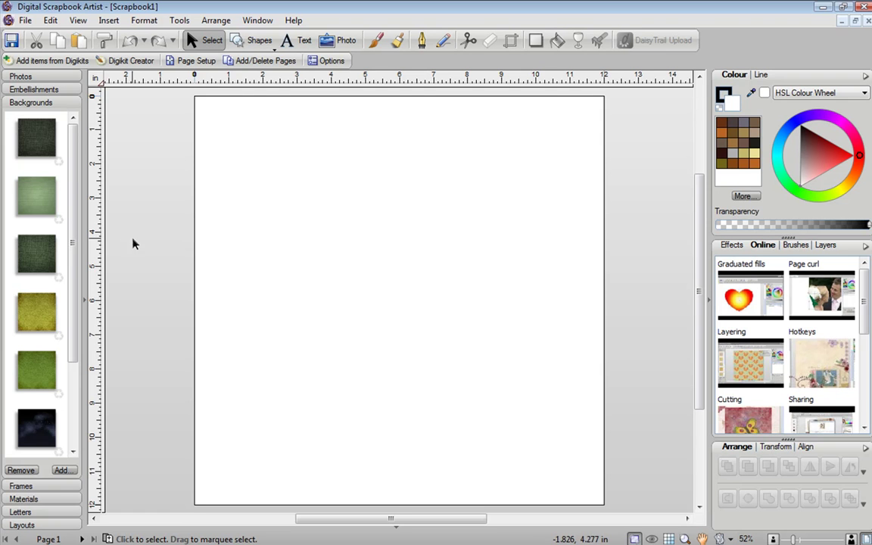
- Apply the crimson textured background to the page and place the copper rocket embellishment over it
scroll(37, 364, "down", 2)
left_click_drag(30, 433, 356, 318)
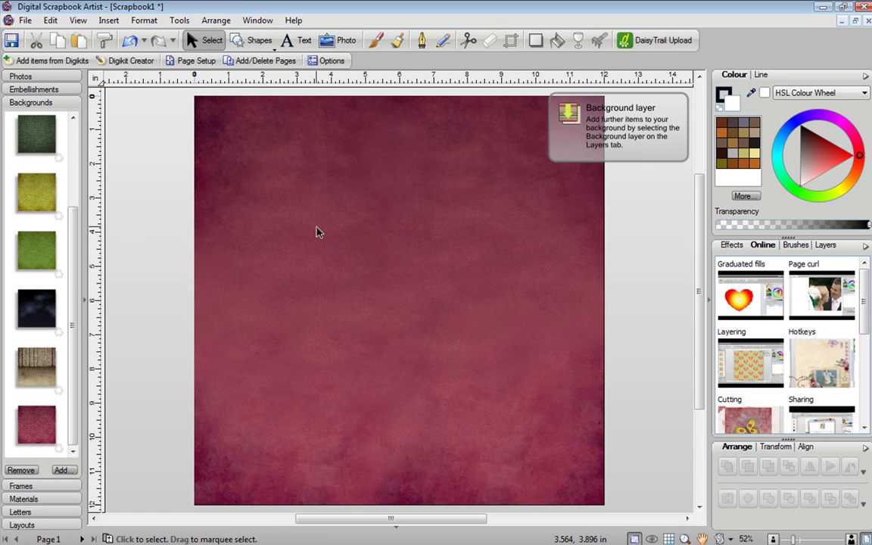
left_click(33, 90)
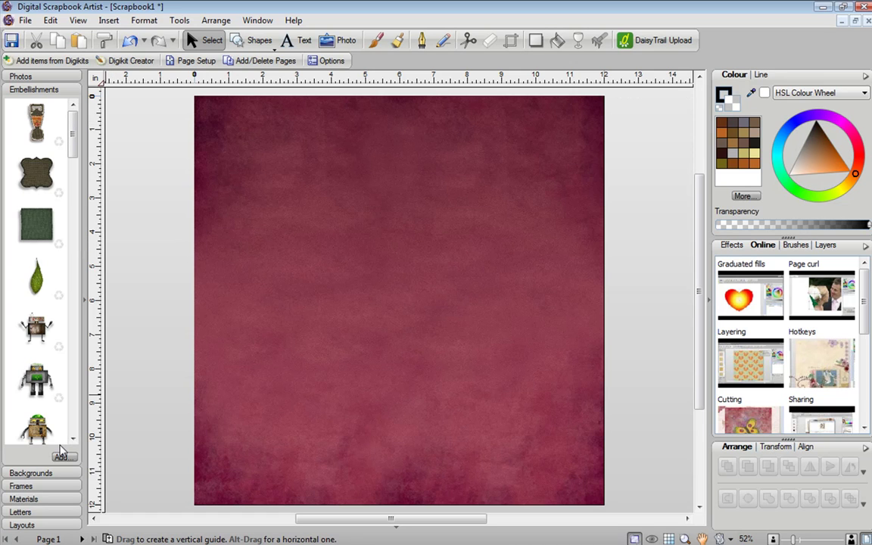
left_click_drag(72, 144, 345, 347)
scroll(77, 189, "down", 1)
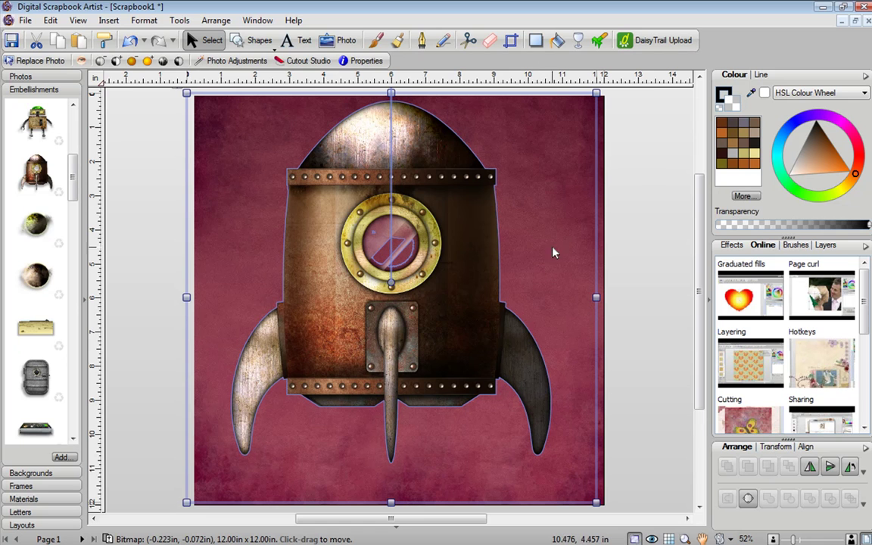
- Recolour the rocket with khaki-yellow palette swatches and compare the effect with Colour using HSL off and on
left_click(755, 156)
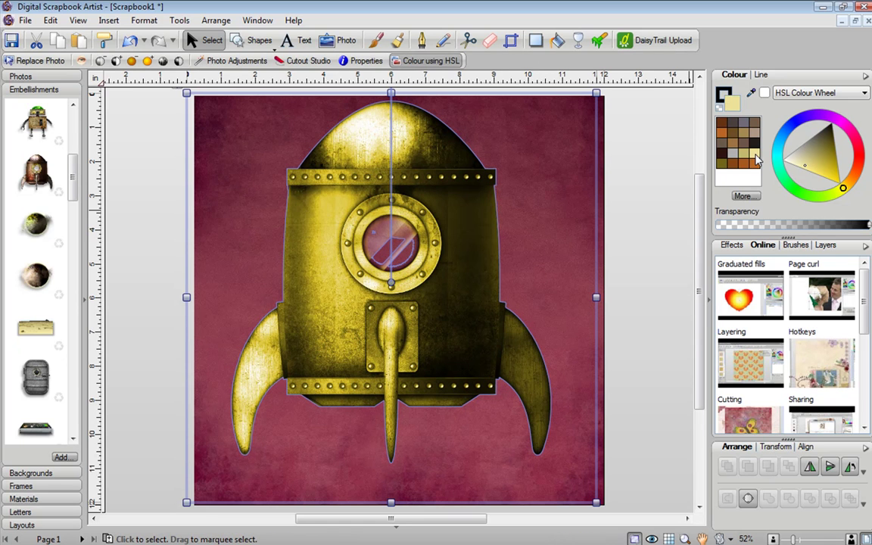
left_click(752, 155)
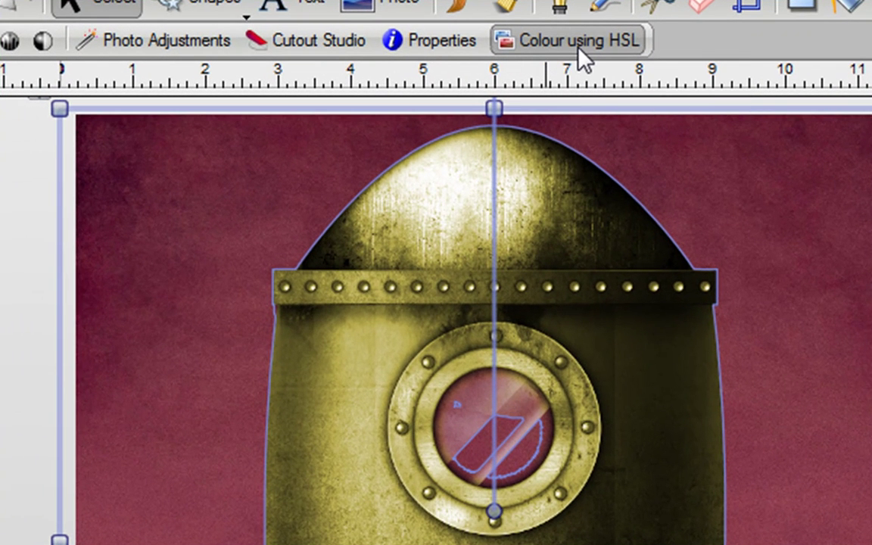
left_click(577, 48)
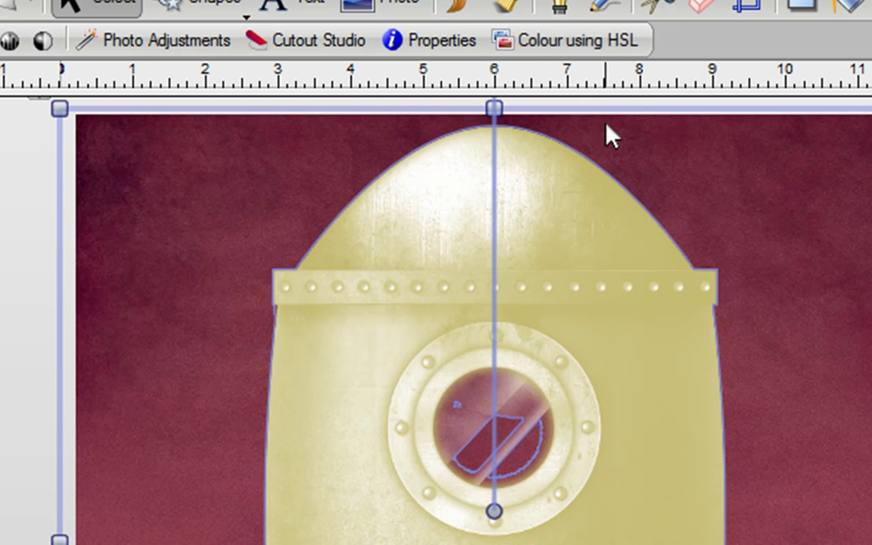
left_click(578, 45)
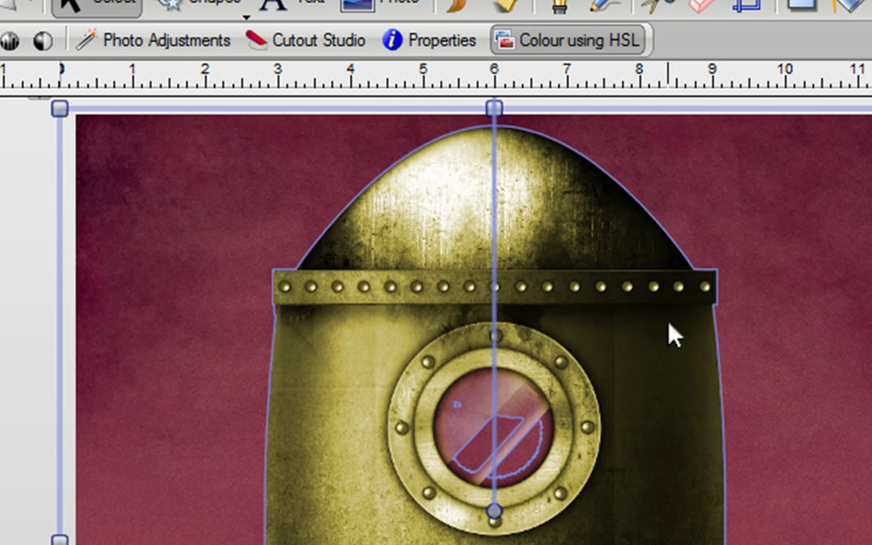
key("ctrl+z")
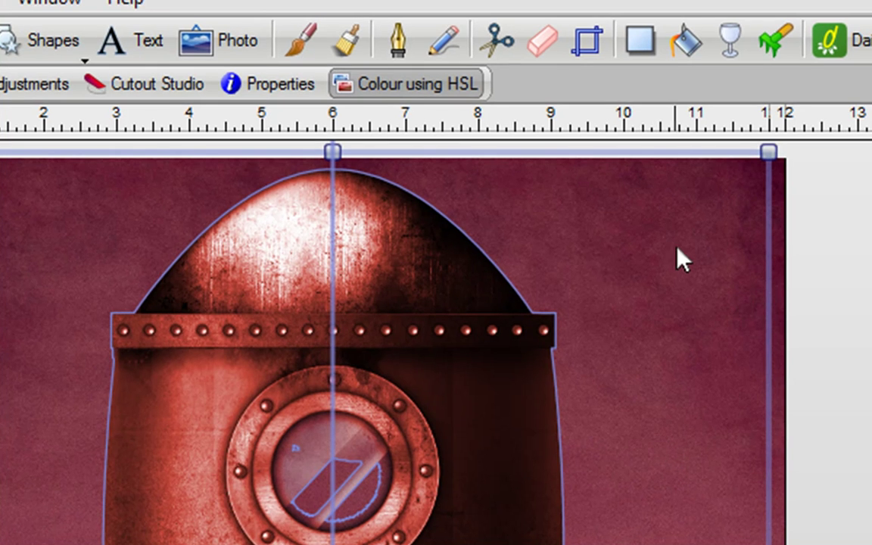
- Apply a gradient fill running diagonally from the rocket's dome towards its lower right fin and set the end colour to pale yellow
left_click(686, 44)
left_click_drag(255, 254, 446, 544)
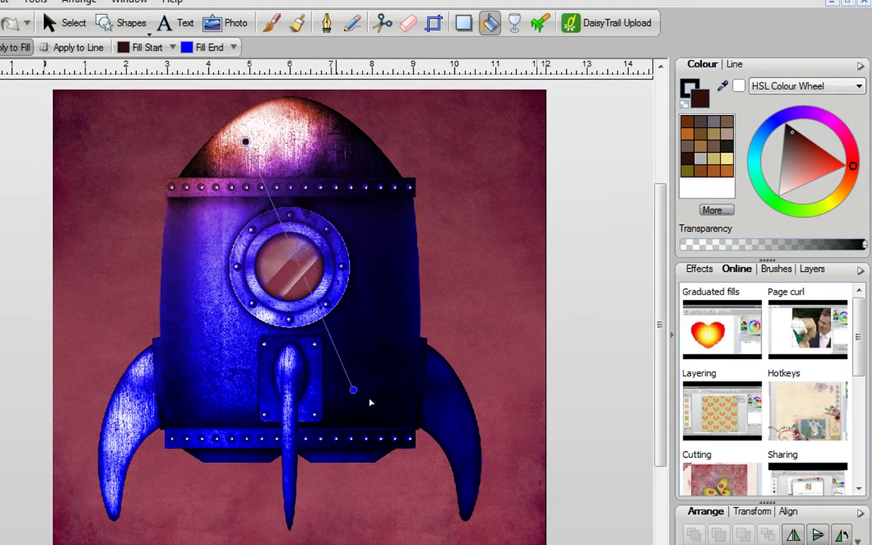
left_click_drag(352, 390, 410, 406)
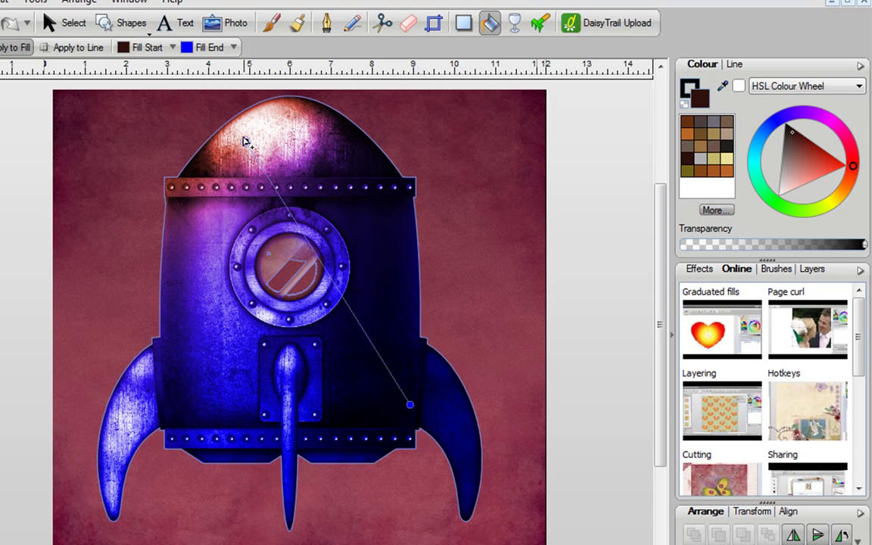
left_click(410, 407)
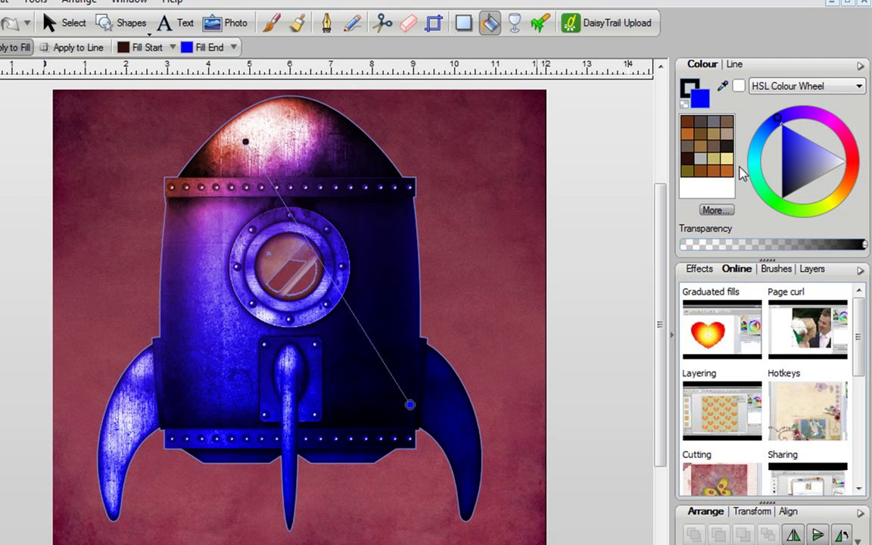
left_click(728, 160)
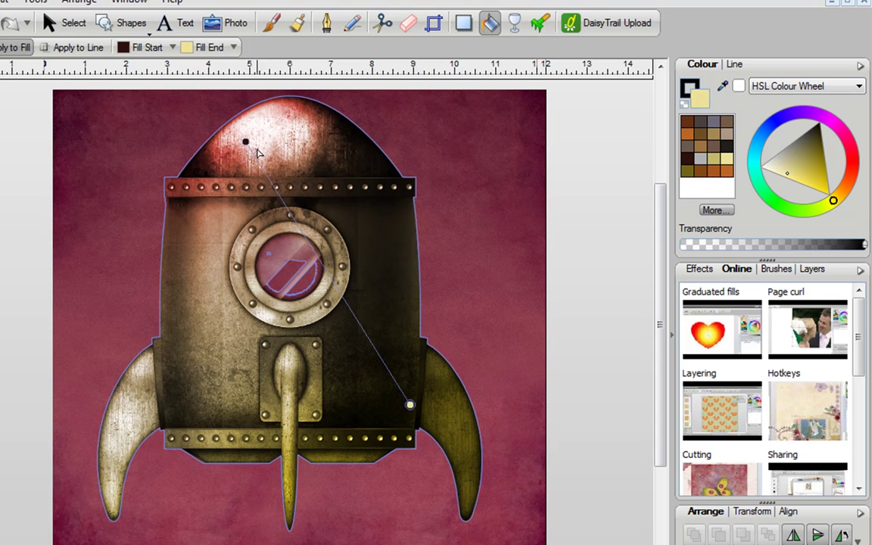
- Reposition the rocket's gradient so it starts at the lower left of the body and ends at the upper right
left_click_drag(245, 142, 265, 139)
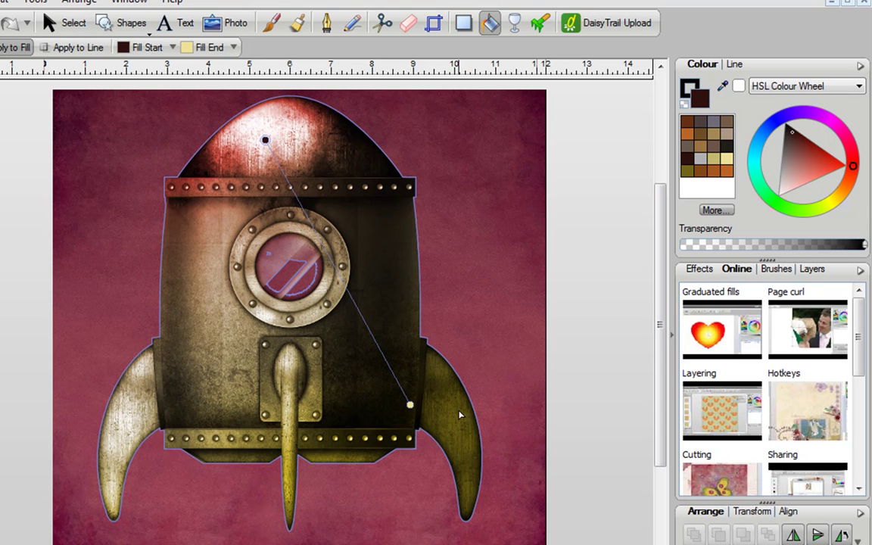
left_click_drag(265, 139, 197, 370)
mouse_move(410, 407)
left_mouse_down()
mouse_move(405, 335)
mouse_move(376, 200)
mouse_move(384, 356)
mouse_move(370, 323)
mouse_move(288, 351)
mouse_move(382, 318)
mouse_move(396, 219)
left_mouse_up()
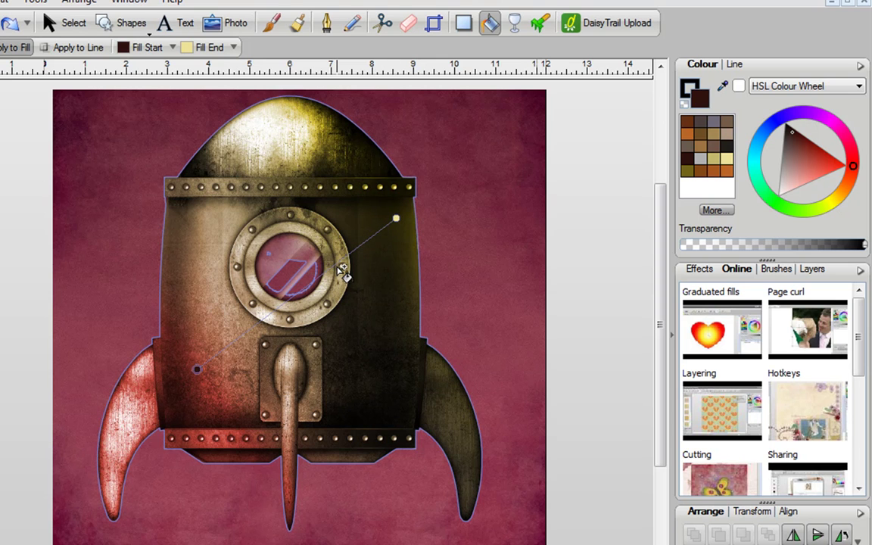
- Add a near-black colour stop to the middle of the rocket's gradient path and slide it closer to the start
left_click(340, 267)
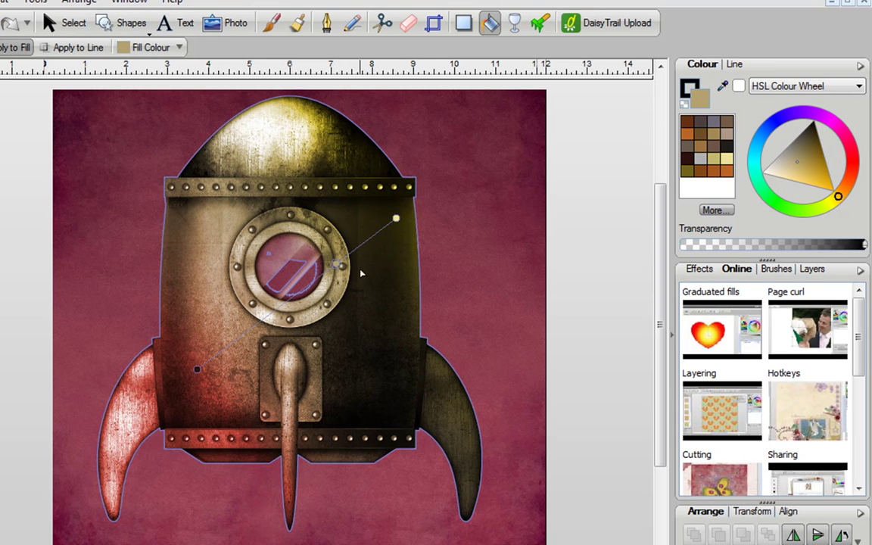
left_click(724, 170)
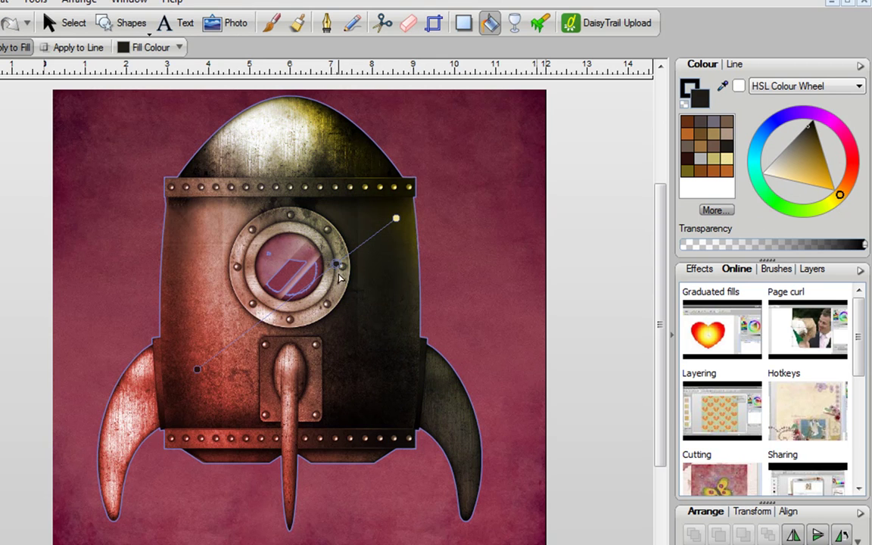
mouse_move(337, 267)
left_mouse_down()
mouse_move(303, 244)
mouse_move(283, 254)
left_mouse_up()
key("Escape")
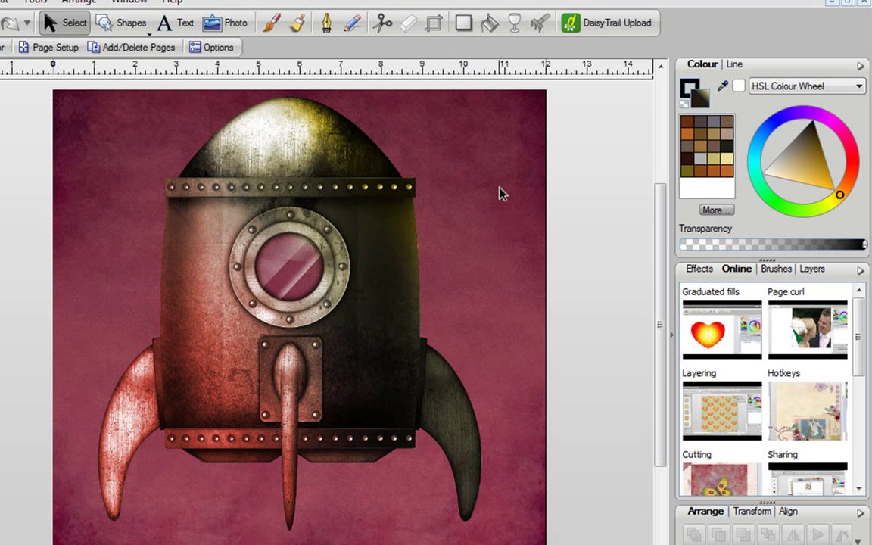
- Shrink the rocket to about 4.5 inches wide in the page's upper-left corner and place the robot and grey metal door embellishments
left_click(393, 345)
left_click_drag(536, 544, 231, 273)
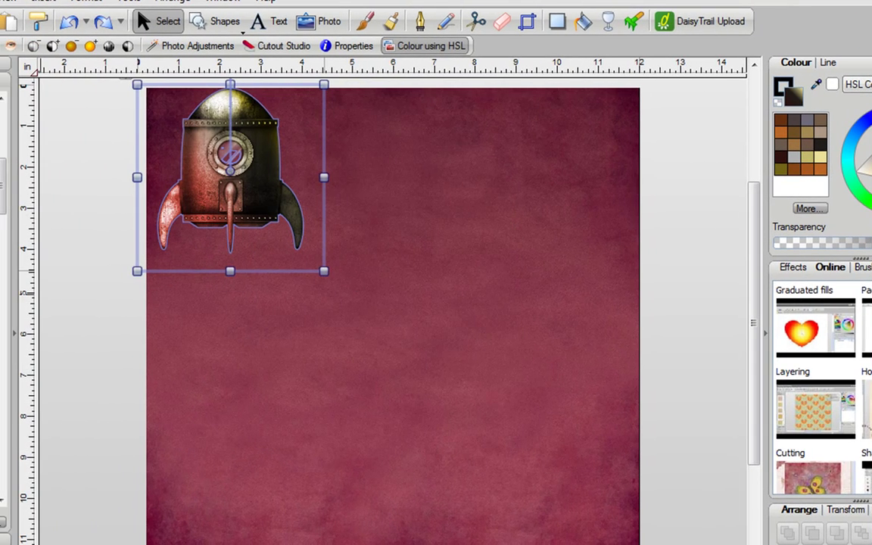
key("ctrl+v")
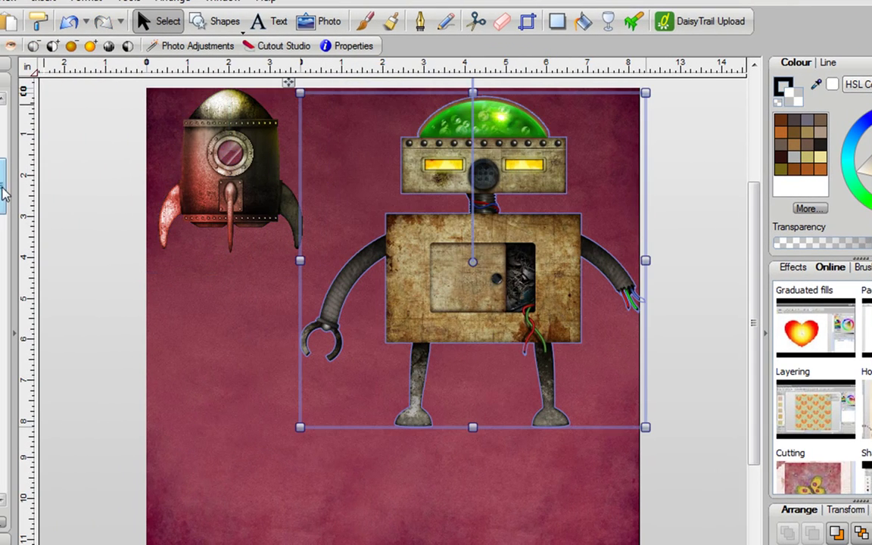
left_click_drag(139, 374, 211, 426)
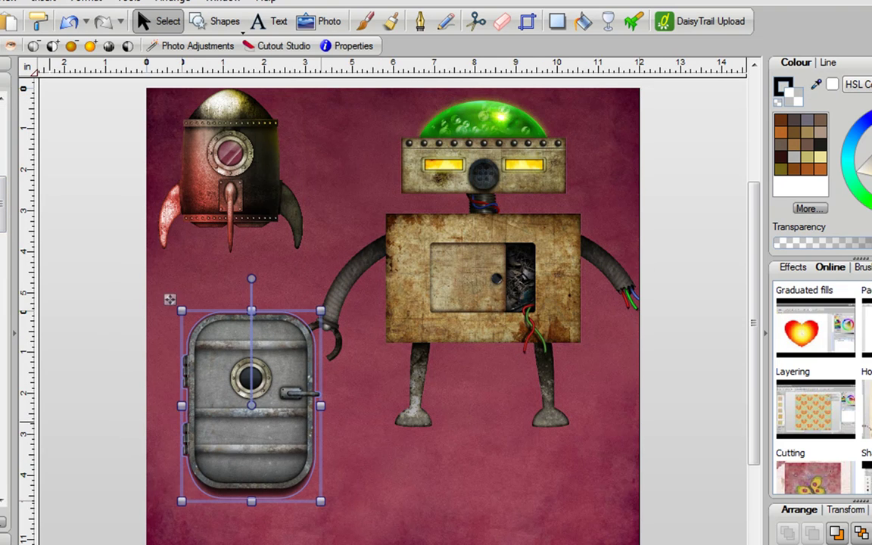
- Draw a pale yellow oval on the page below the robot's feet
left_click(243, 32)
left_click(230, 56)
left_click_drag(393, 448, 540, 544)
- Give the rocket a drop shadow cast to its right and adjust the shadow
left_click(255, 173)
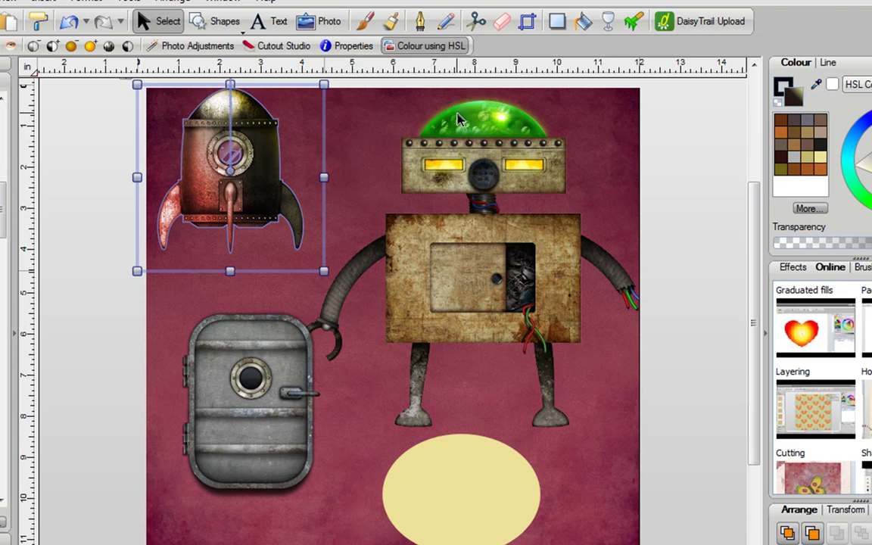
left_click(557, 22)
left_click_drag(231, 173, 304, 174)
left_click_drag(277, 203, 296, 199)
key("Escape")
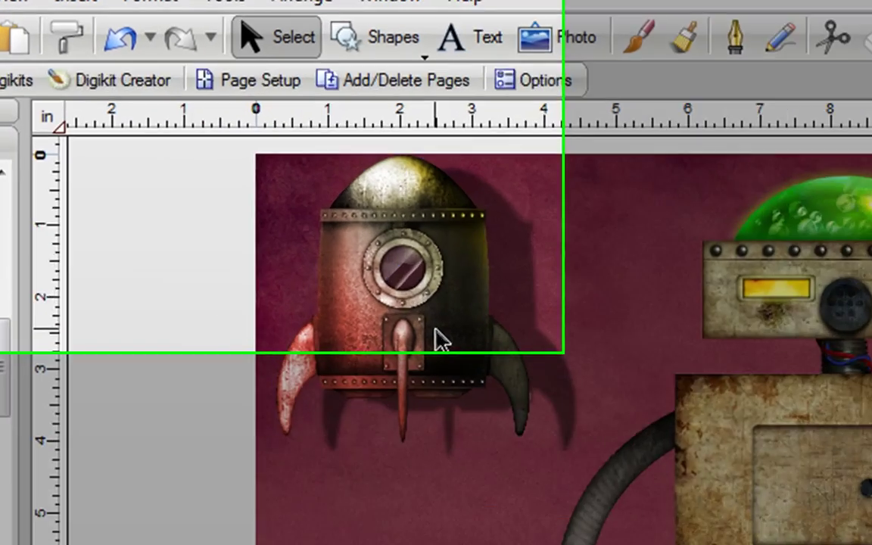
- Copy the rocket's gradient and shadow formatting to the robot, the metal door and the oval with the Format Painter
left_click(441, 341)
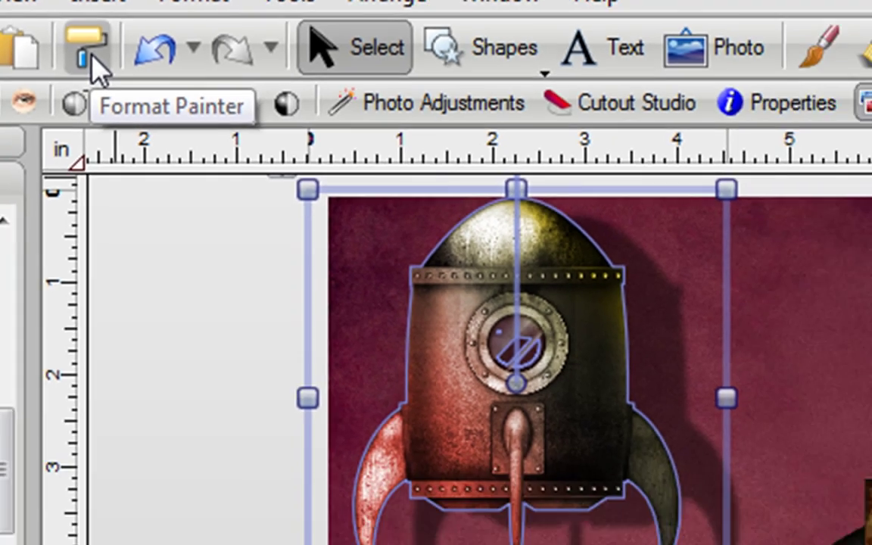
left_click(112, 72)
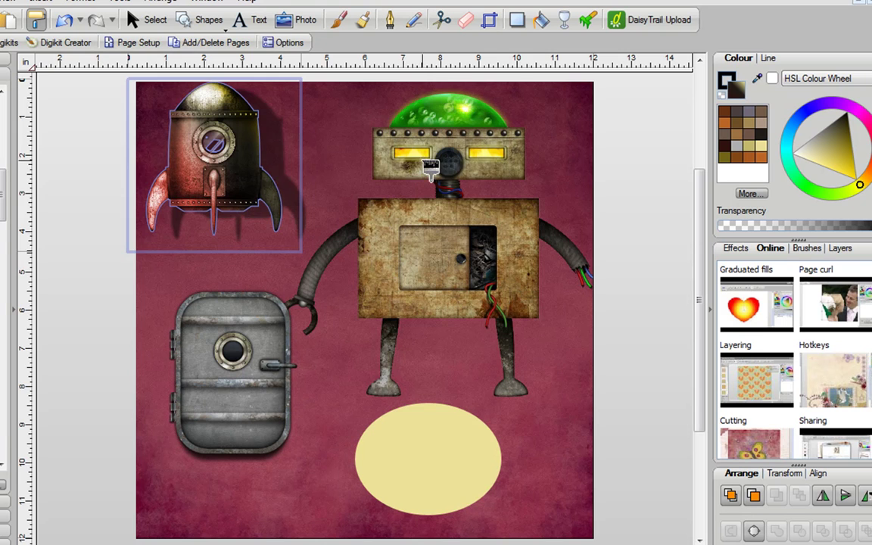
left_click(431, 174)
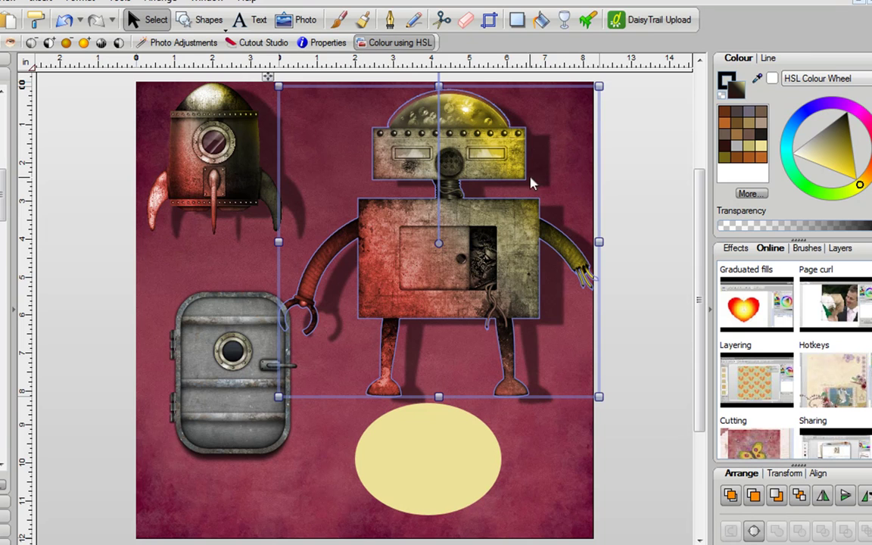
left_click(36, 20)
left_click(263, 418)
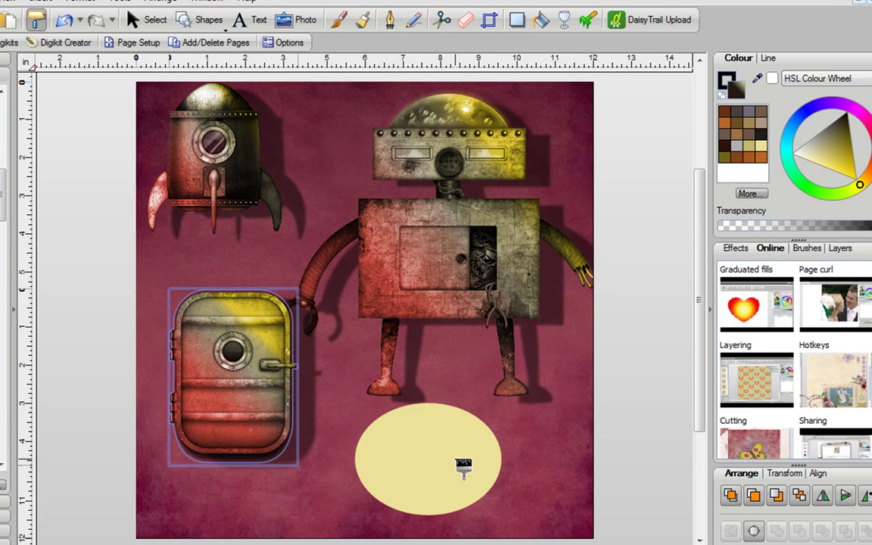
left_click(464, 468)
key("Escape")
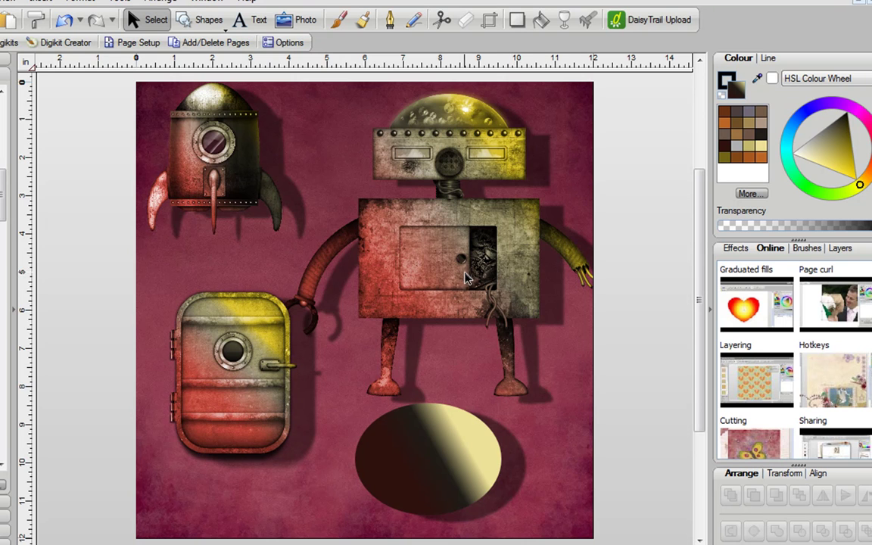
- Delete the robot, rocket, metal door and oval, leaving only the crimson background on the page
left_click(417, 251)
key("Delete")
left_click(228, 168)
key("Delete")
left_click(235, 356)
key("Delete")
left_click(388, 447)
key("Delete")
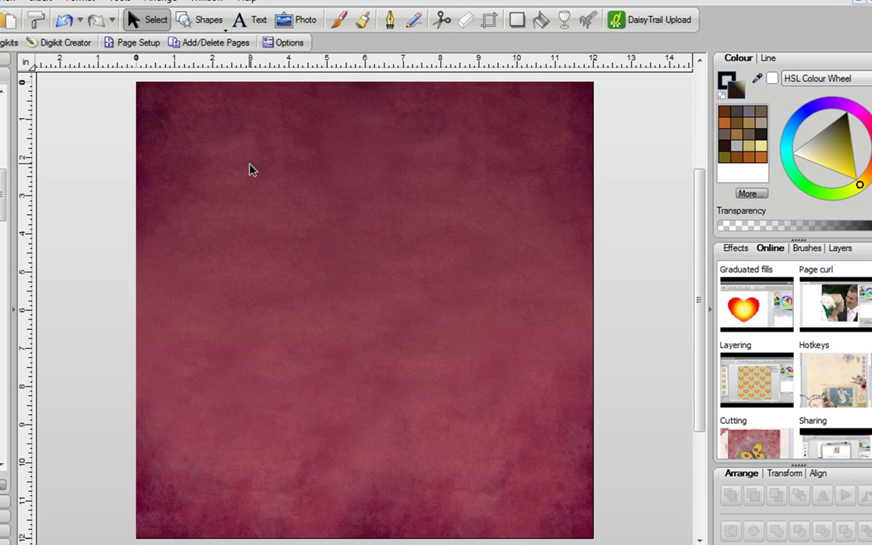
- Draw a large ornate plaque shape with wavy edges across most of the page
left_click(213, 24)
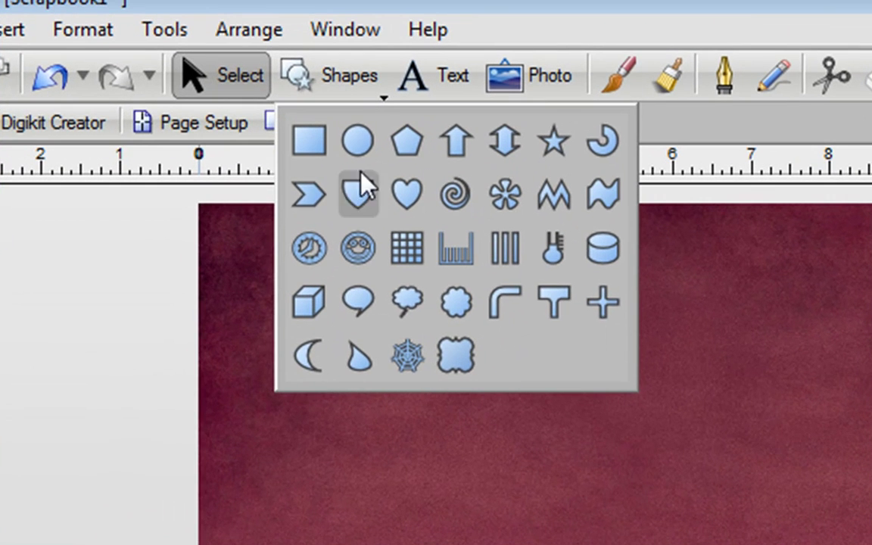
left_click(457, 354)
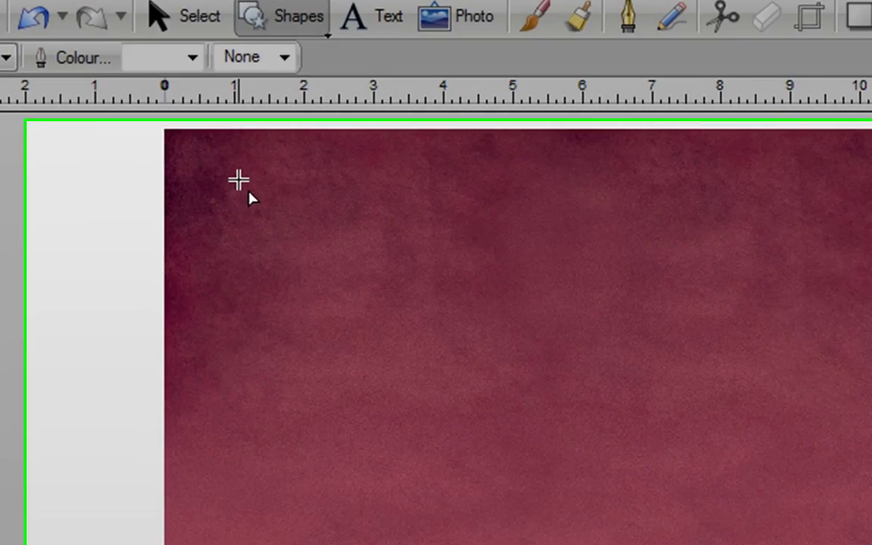
left_click_drag(277, 253, 702, 541)
left_click_drag(459, 277, 710, 503)
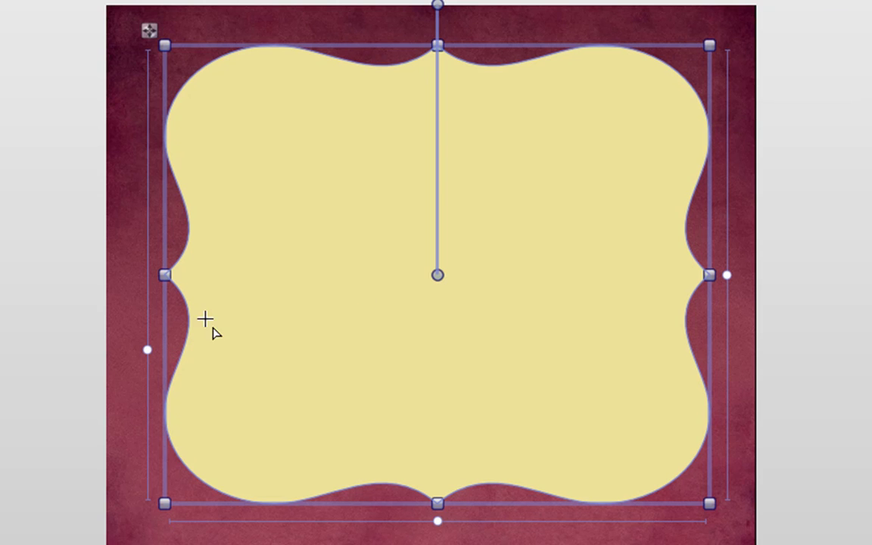
- Adjust the plaque's corner curves and flatten its upper and lower edges with the shape handles, and delete the plaque
left_click_drag(150, 357, 140, 250)
left_click_drag(437, 511, 489, 521)
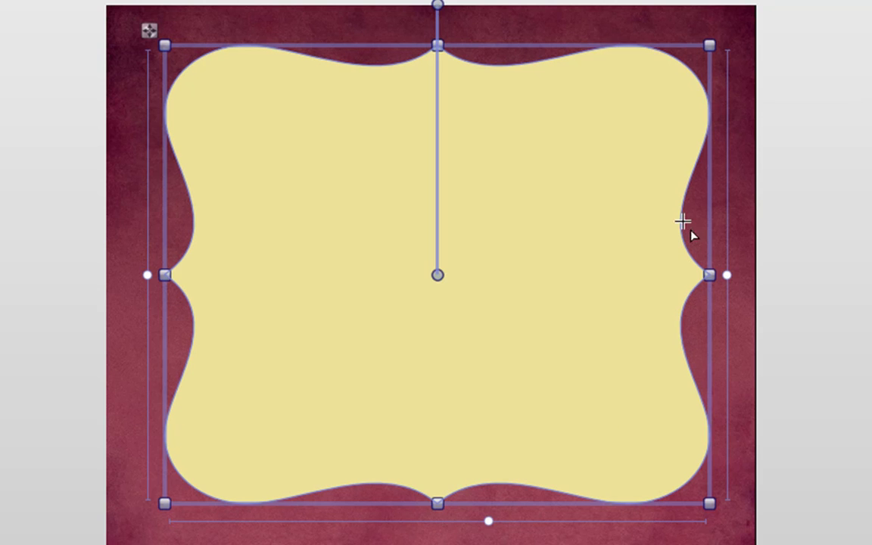
left_click_drag(726, 280, 695, 86)
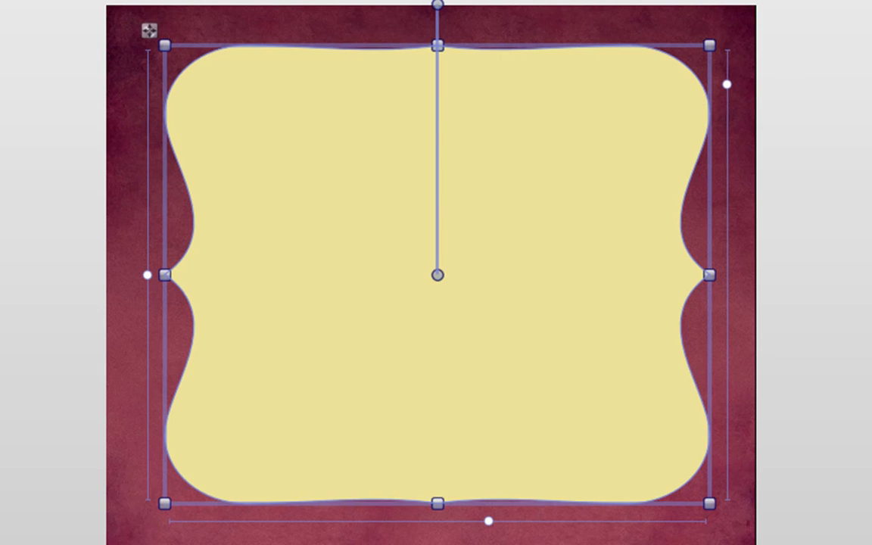
key("Delete")
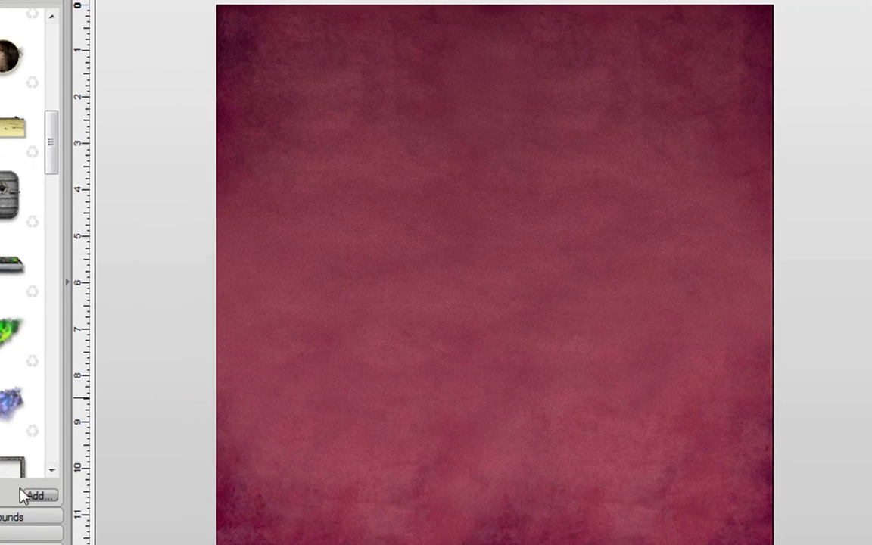
- Place the striped corrugated metal material on the page and overlay the ornate plaque preset scissor path on it
left_click(36, 533)
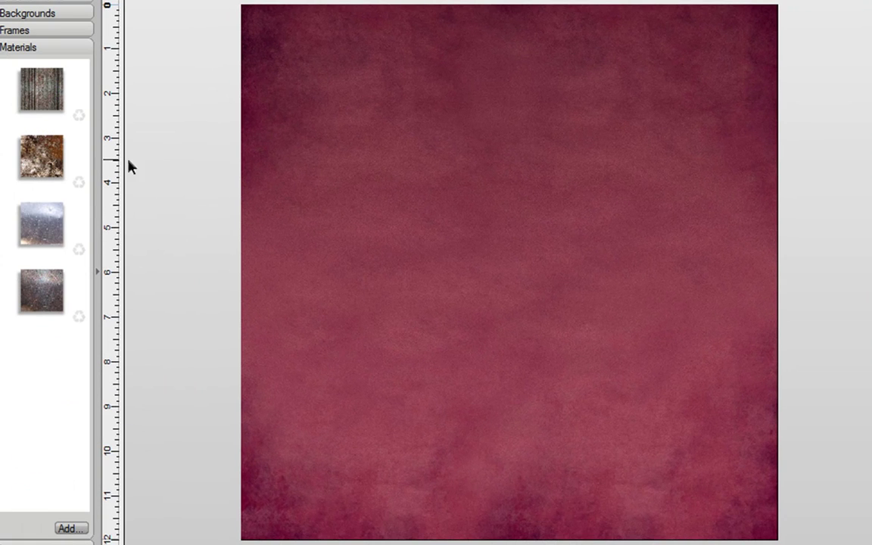
left_click_drag(41, 88, 550, 215)
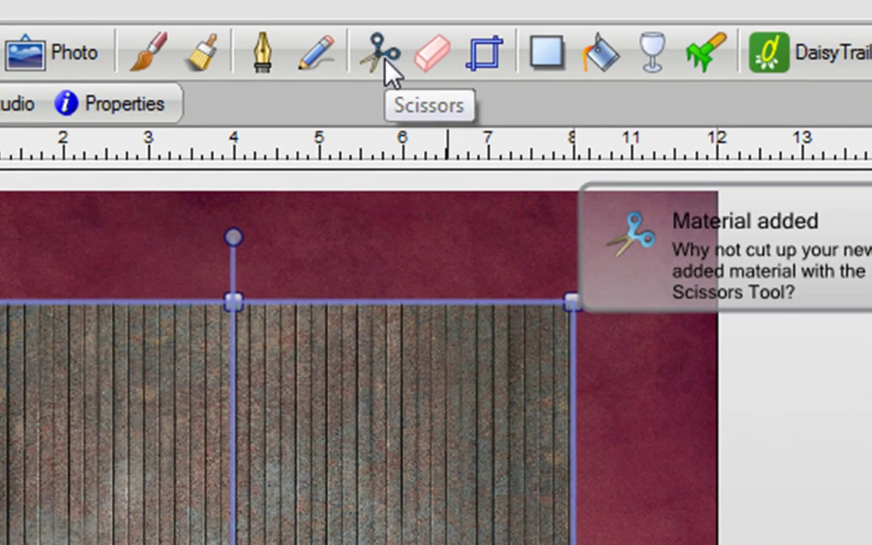
left_click(384, 60)
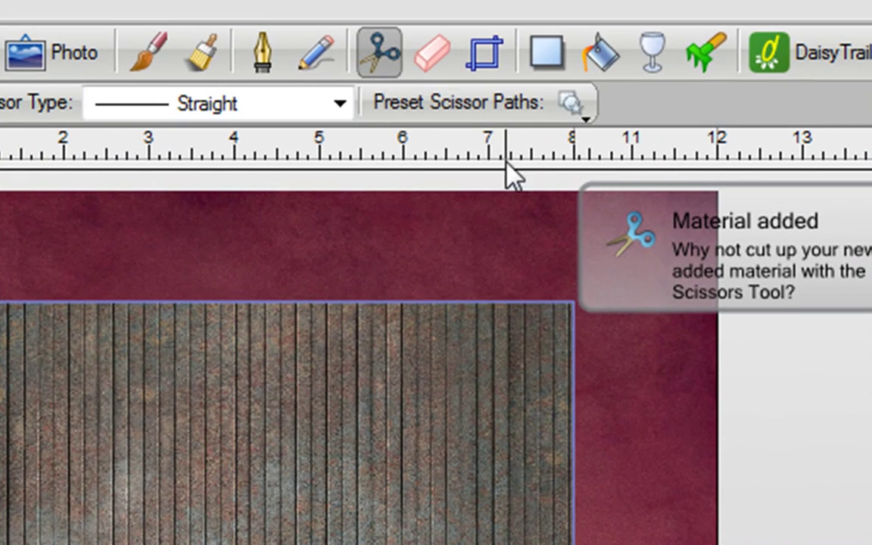
left_click(575, 106)
left_click(743, 288)
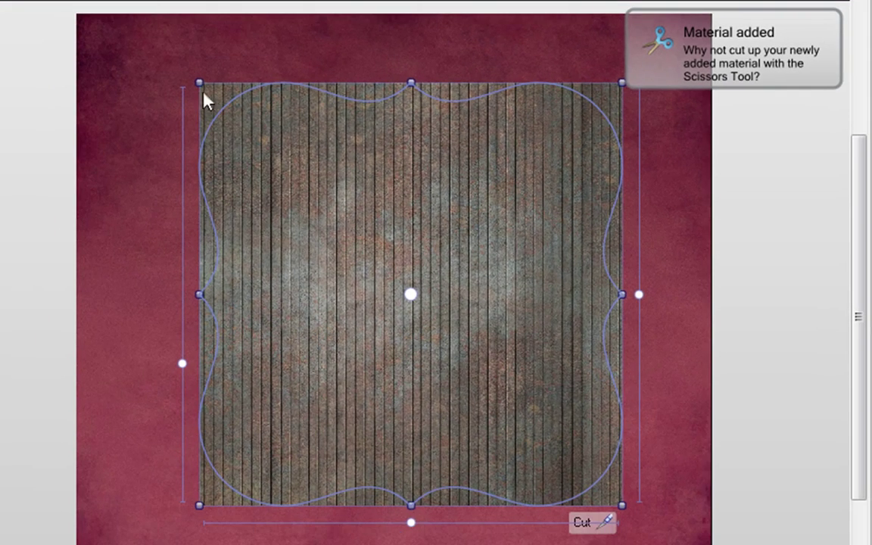
- Shrink and reposition the scissor path, cut the material to keep only the plaque-shaped piece, and delete that piece
left_click_drag(204, 94, 296, 243)
left_click_drag(517, 310, 407, 217)
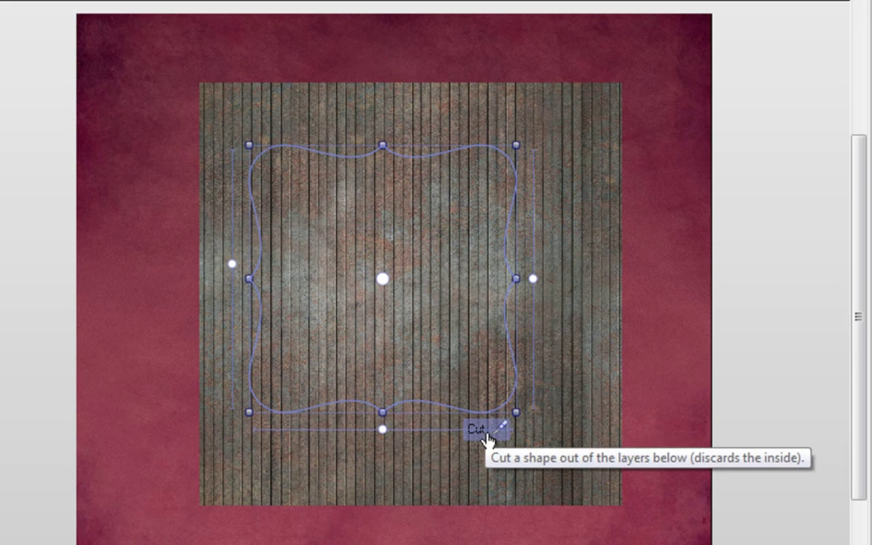
left_click(491, 429)
left_click(501, 433)
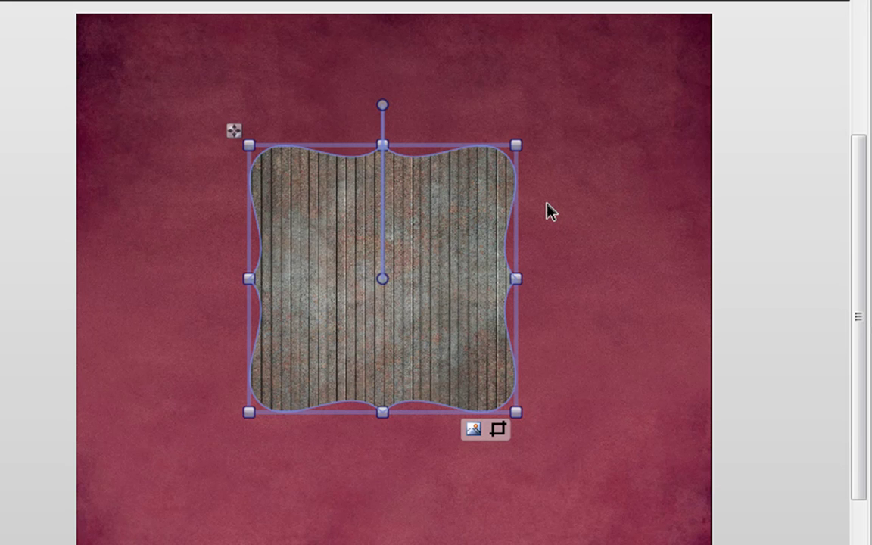
key("Delete")
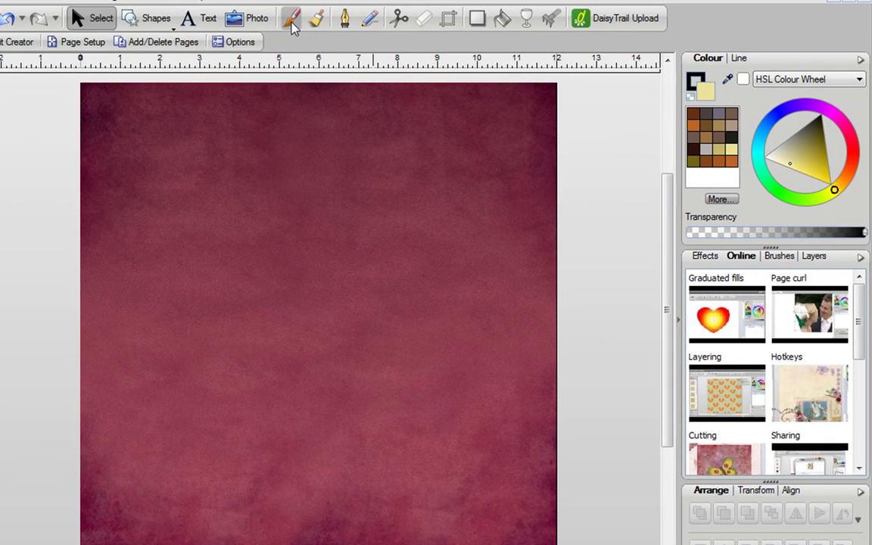
- Activate the Paintbrush and choose the Glitter Dust - Blue Silver brush from the Glitter category
left_click(292, 20)
left_click(778, 256)
left_click(859, 277)
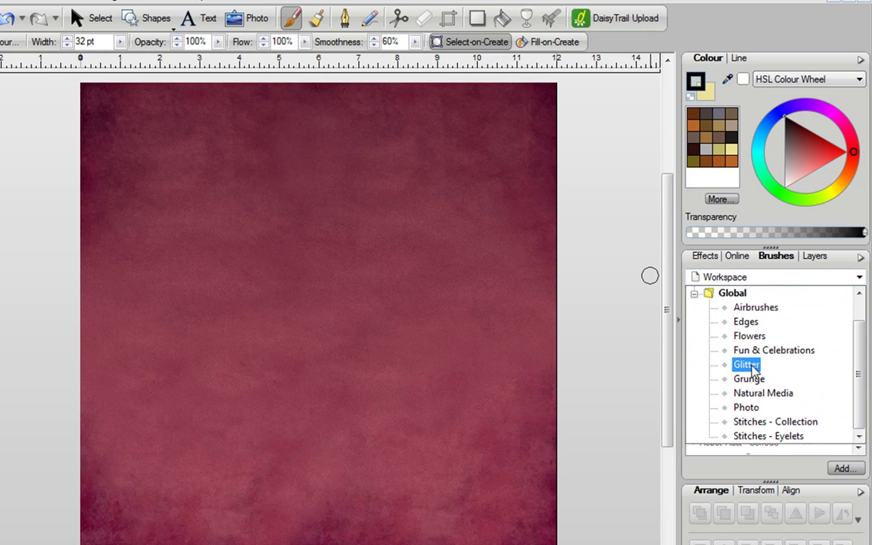
left_click(748, 366)
mouse_move(851, 341)
left_mouse_down()
mouse_move(856, 356)
mouse_move(855, 338)
left_mouse_up()
left_click(765, 307)
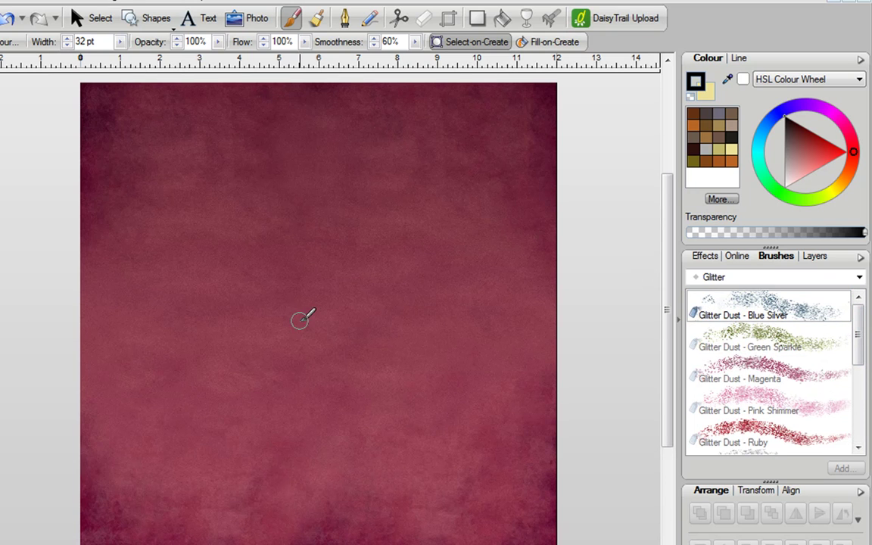
- Paint a looping Glitter Dust - Blue Silver stroke diagonally across the page, and recolour it bright red
mouse_move(163, 155)
left_mouse_down()
mouse_move(374, 277)
mouse_move(352, 351)
mouse_move(454, 375)
left_mouse_up()
key("Escape")
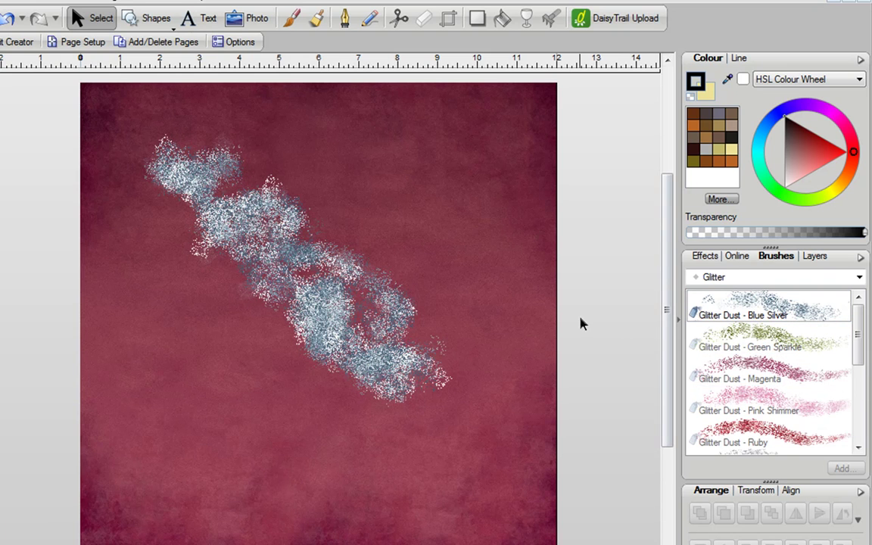
left_click(225, 212)
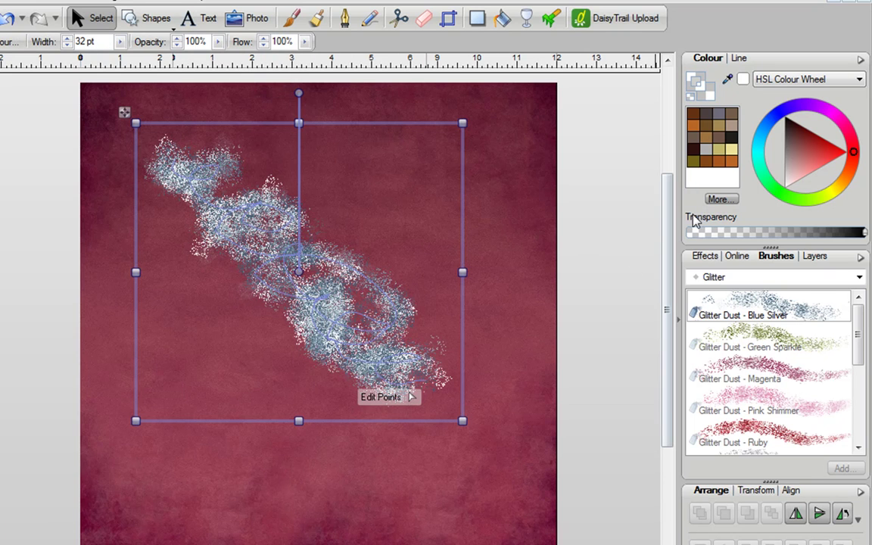
left_click(830, 150)
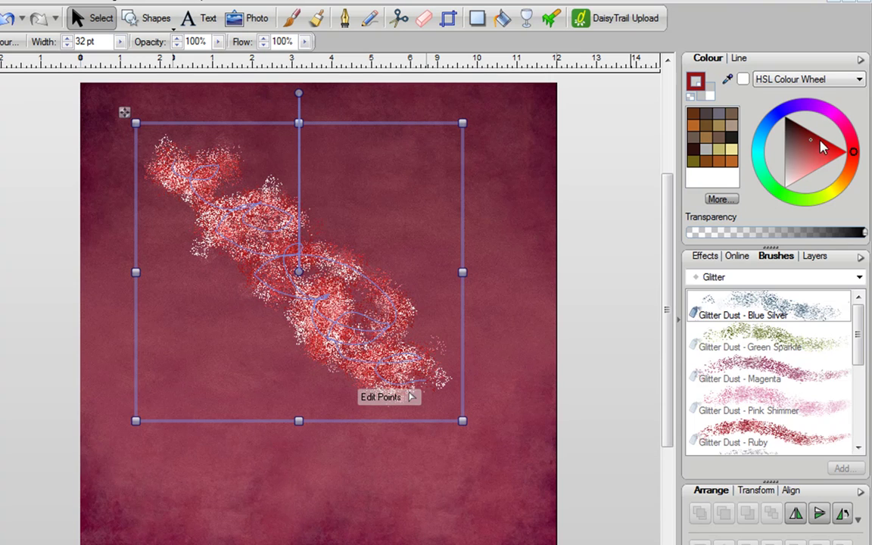
left_click(596, 215)
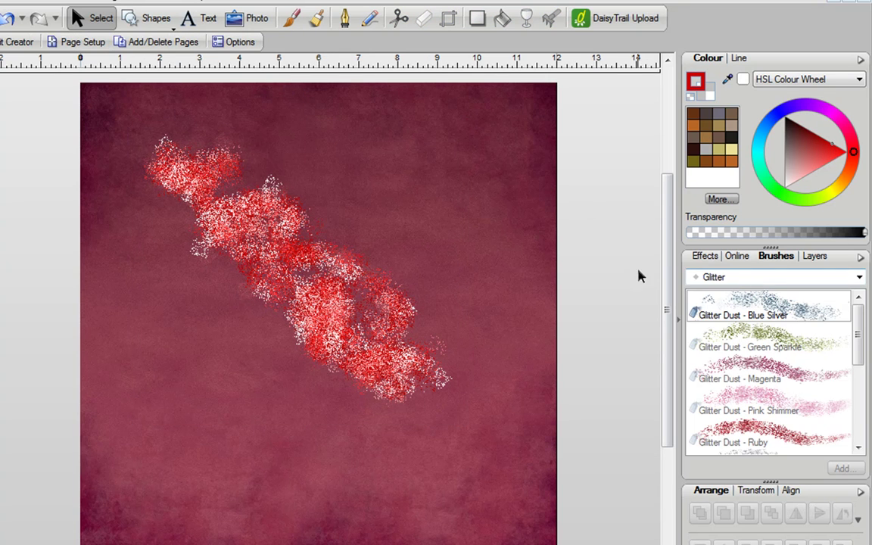
- Paint a wavy Stitching - Default 02 line from Stitches - Collection down the page's right side, and recolour it lime green
left_click(765, 277)
left_click(784, 422)
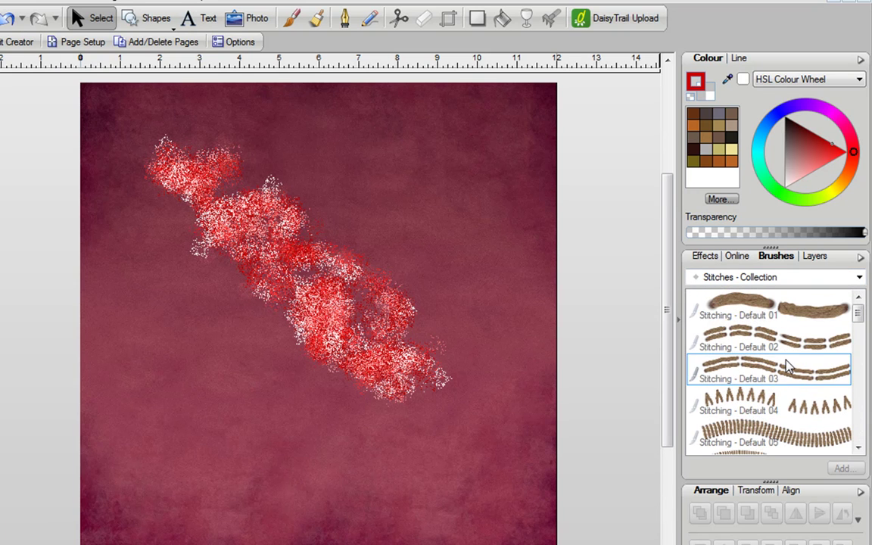
left_click(291, 18)
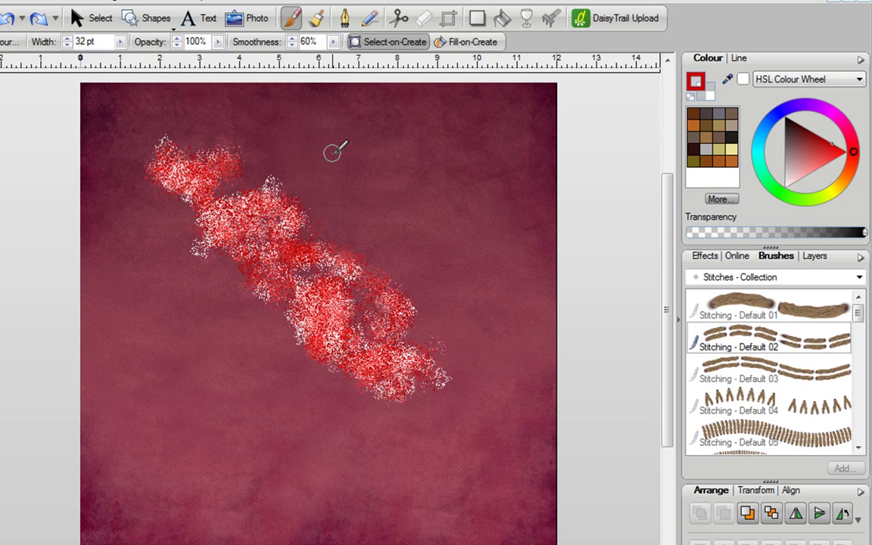
mouse_move(325, 133)
left_mouse_down()
mouse_move(479, 201)
mouse_move(537, 426)
left_mouse_up()
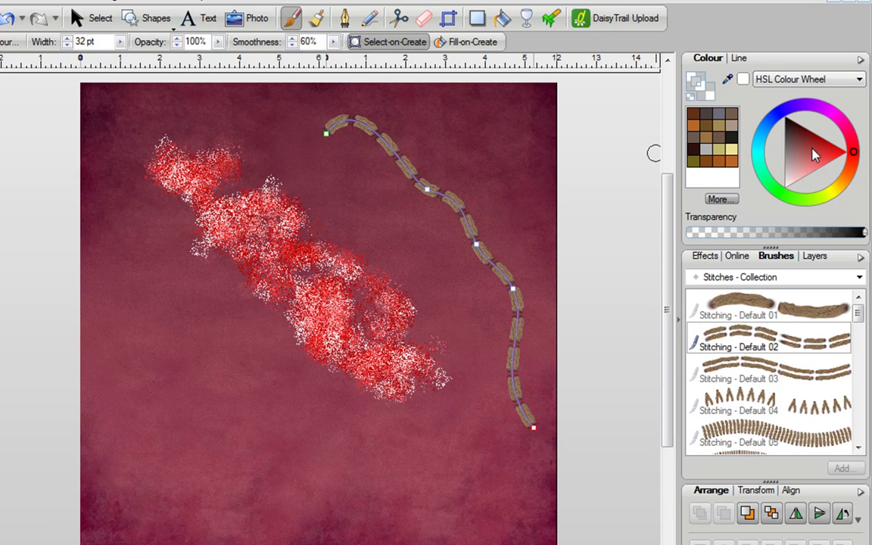
mouse_move(817, 157)
left_mouse_down()
mouse_move(824, 146)
mouse_move(818, 170)
mouse_move(835, 170)
mouse_move(818, 157)
mouse_move(847, 179)
mouse_move(801, 195)
mouse_move(759, 156)
mouse_move(773, 142)
mouse_move(768, 168)
mouse_move(825, 195)
left_mouse_up()
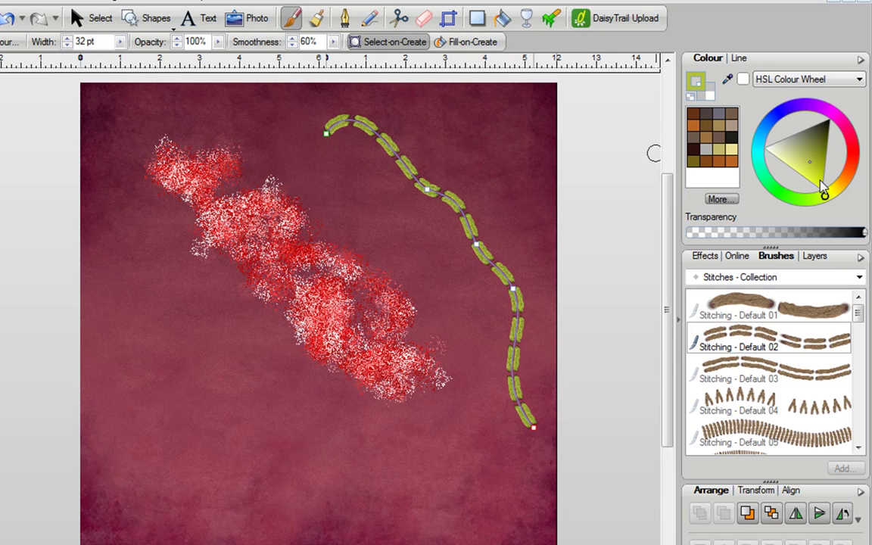
left_click(81, 23)
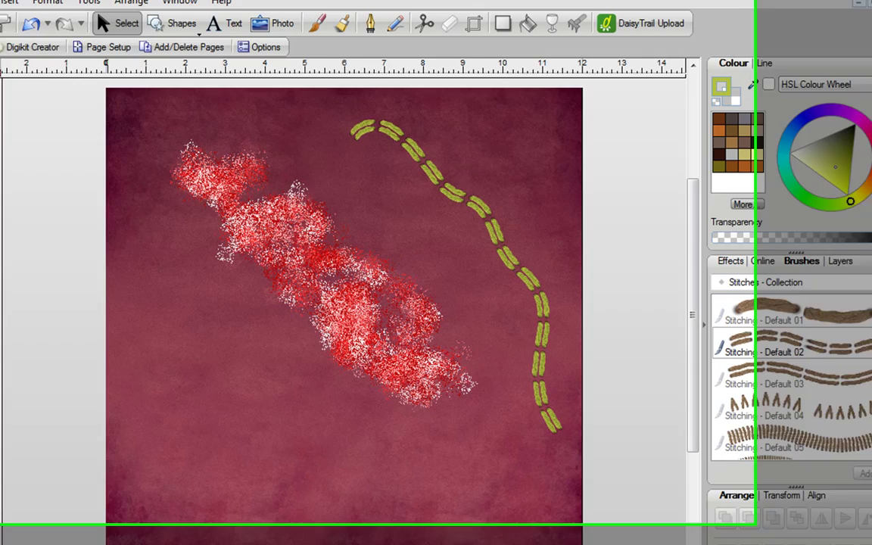
- Review the format choices for sending the document by email, and close them without sending
left_click(14, 20)
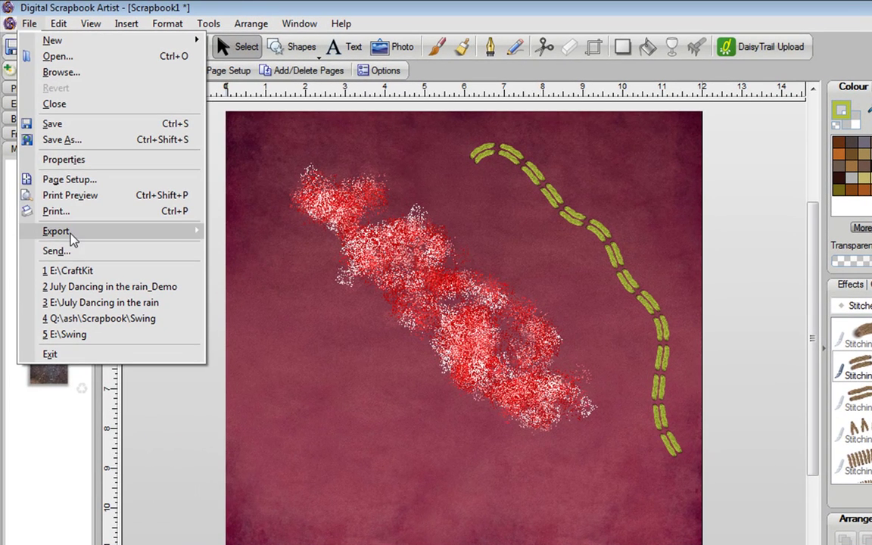
left_click(68, 250)
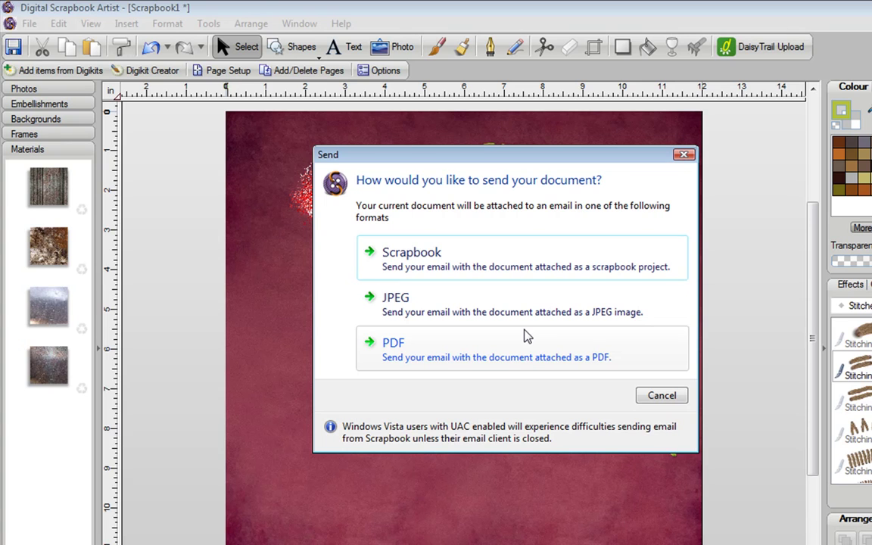
left_click(660, 400)
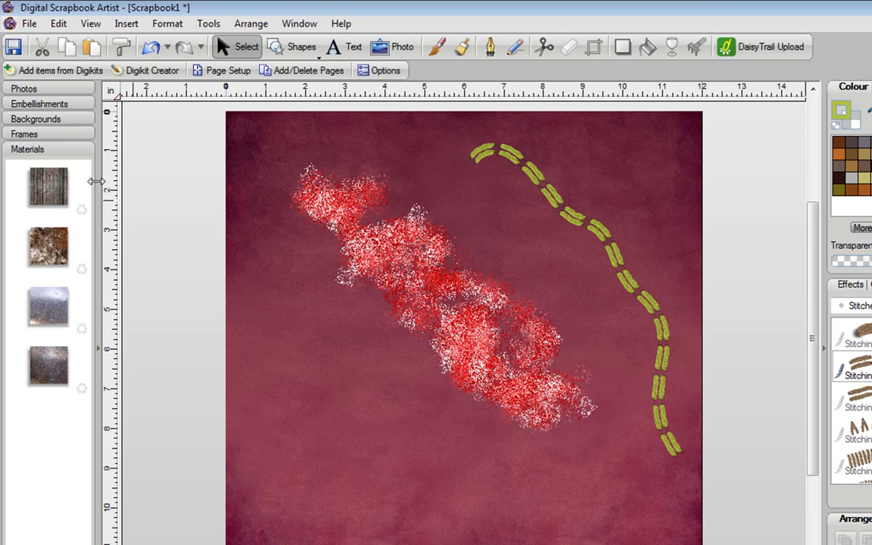
- Add the antigua001 picture to the project's photos and place it on the page over the red glitter
left_click(34, 89)
left_click(72, 516)
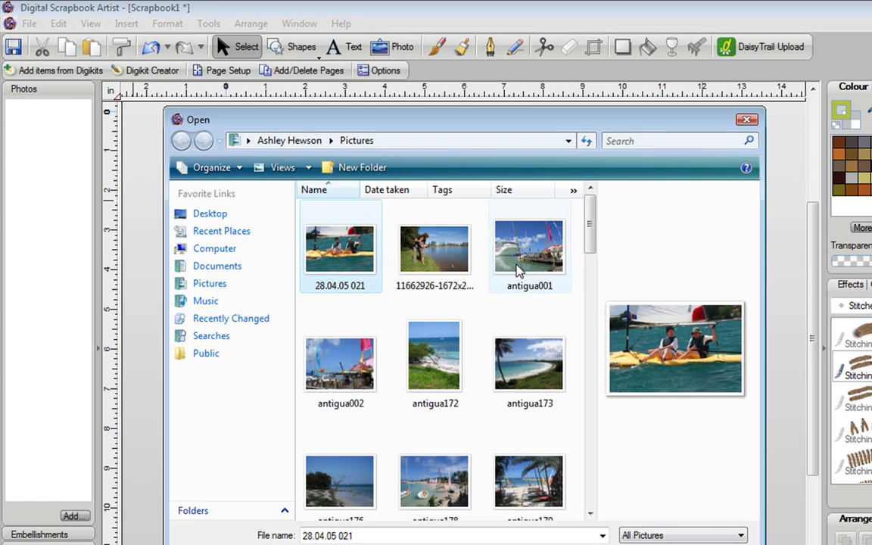
double_click(528, 246)
left_click_drag(73, 146, 498, 338)
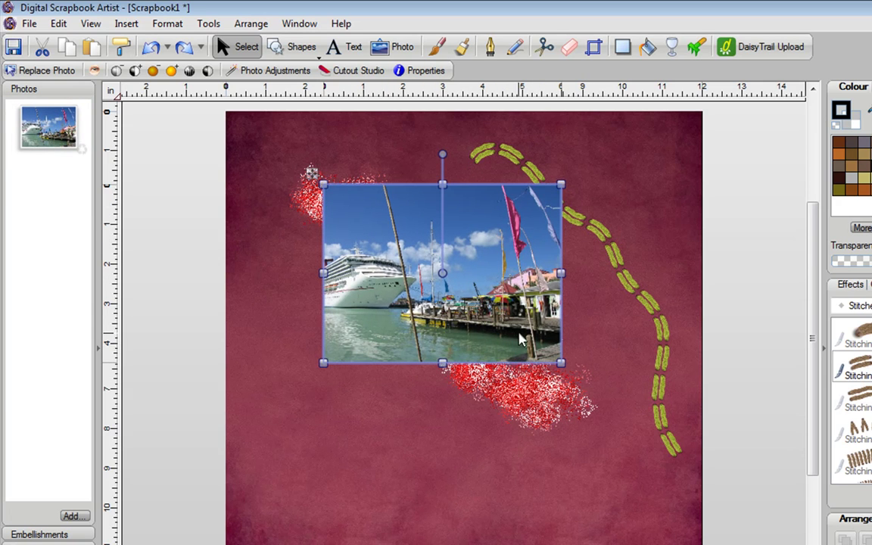
- Cut the lower-right corner off the harbour photo along a freehand Straight scissor path and remove that piece
left_click(545, 54)
left_click_drag(462, 325, 422, 431)
left_click(500, 296)
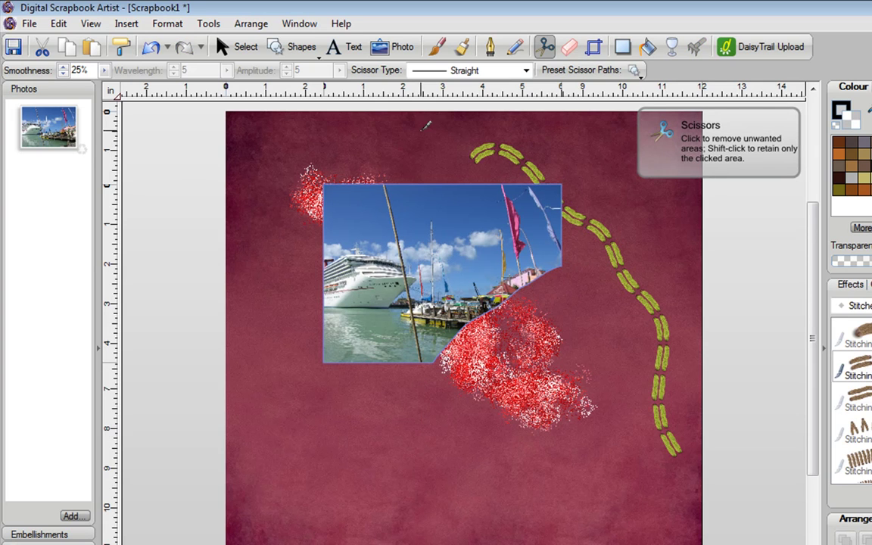
- Move the trimmed harbour photo lower on the page and delete it
left_click(227, 46)
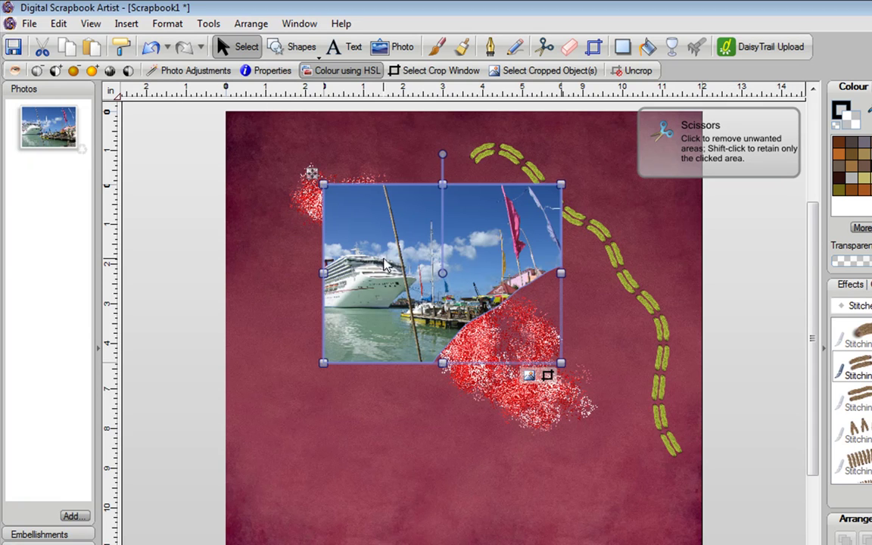
left_click_drag(497, 238, 452, 397)
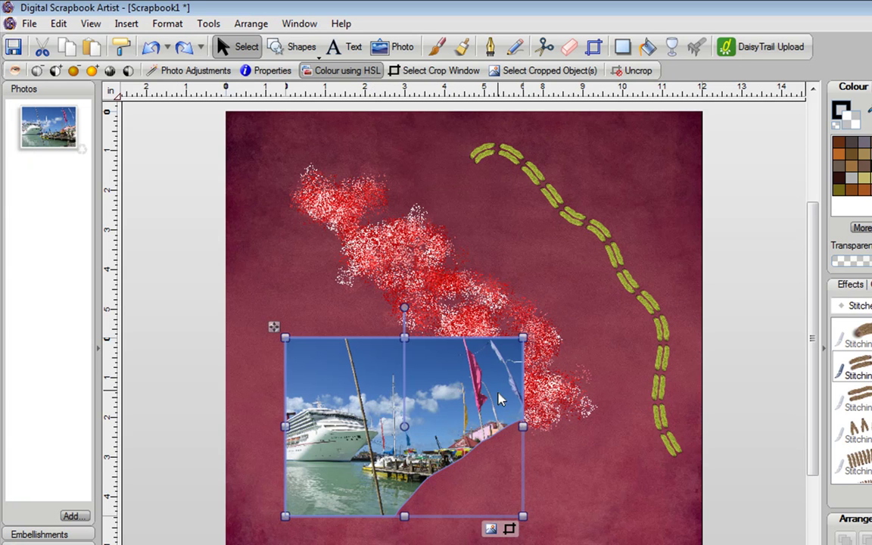
key("Delete")
- Place the uncut harbour photo on the page again and add a Page Curl photo adjustment to it
left_click(29, 123)
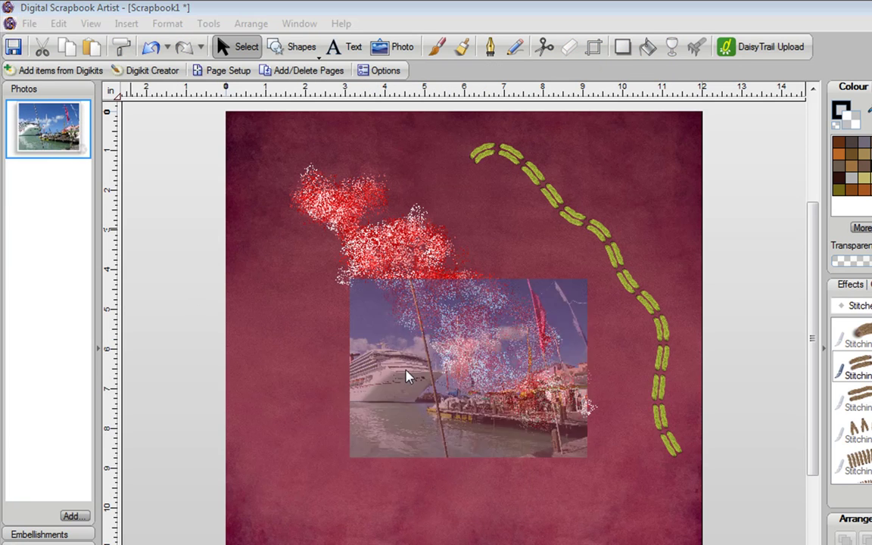
left_click(468, 384)
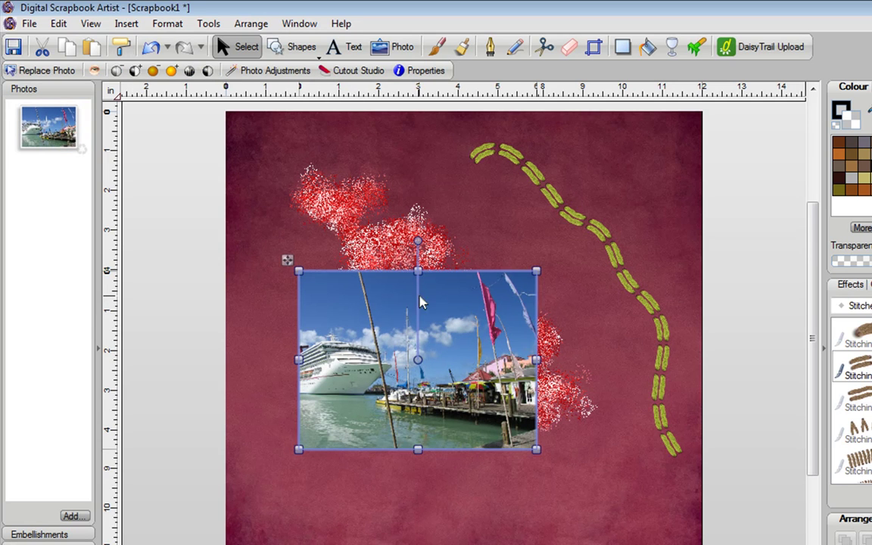
left_click(253, 75)
left_click(269, 156)
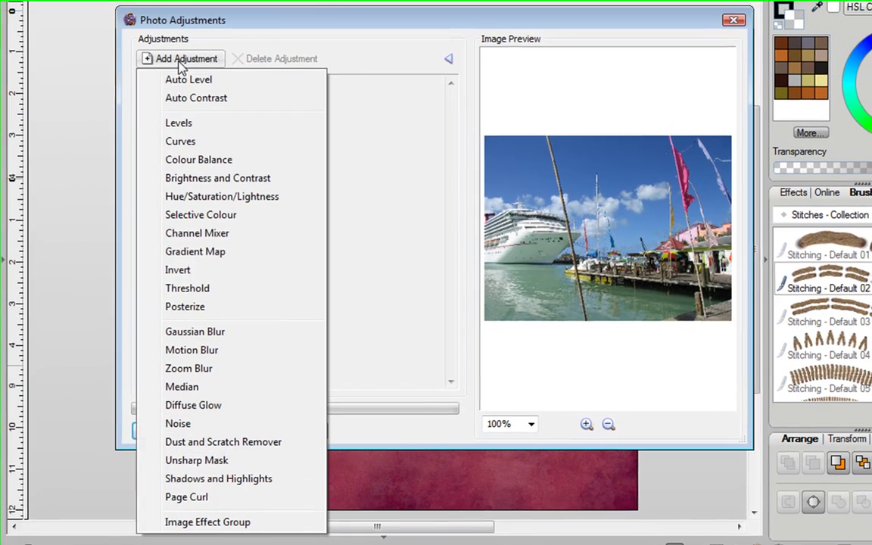
left_click(186, 496)
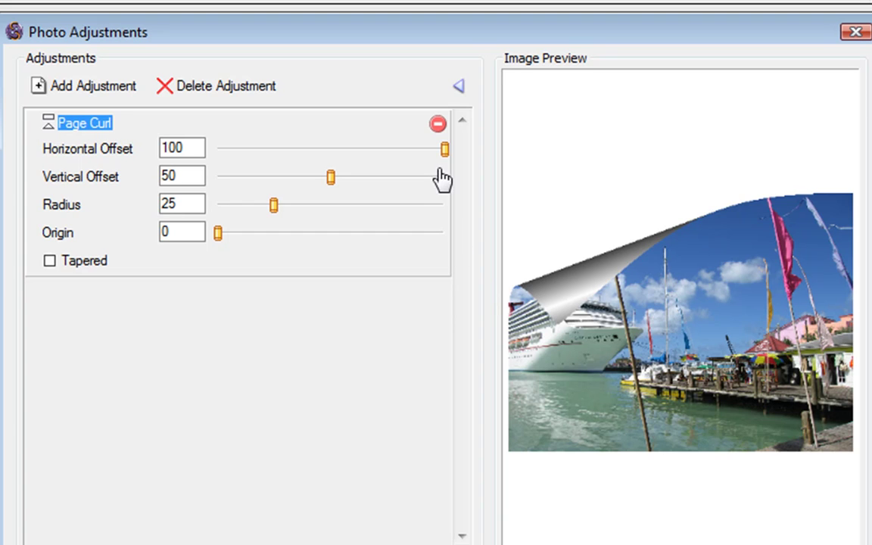
- Set the Page Curl's horizontal offset to 36, vertical offset to 86 and origin to 3, and apply it to the photo
left_click_drag(445, 151, 260, 150)
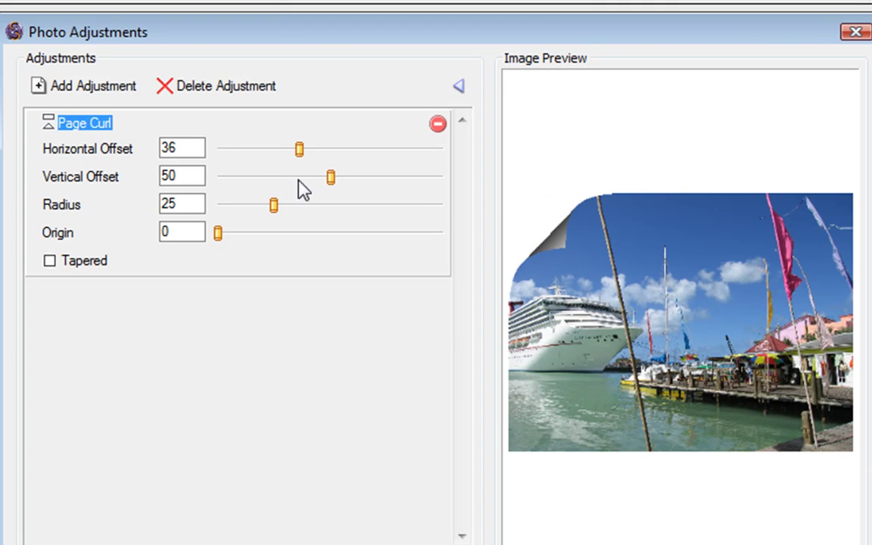
left_click_drag(327, 185, 416, 188)
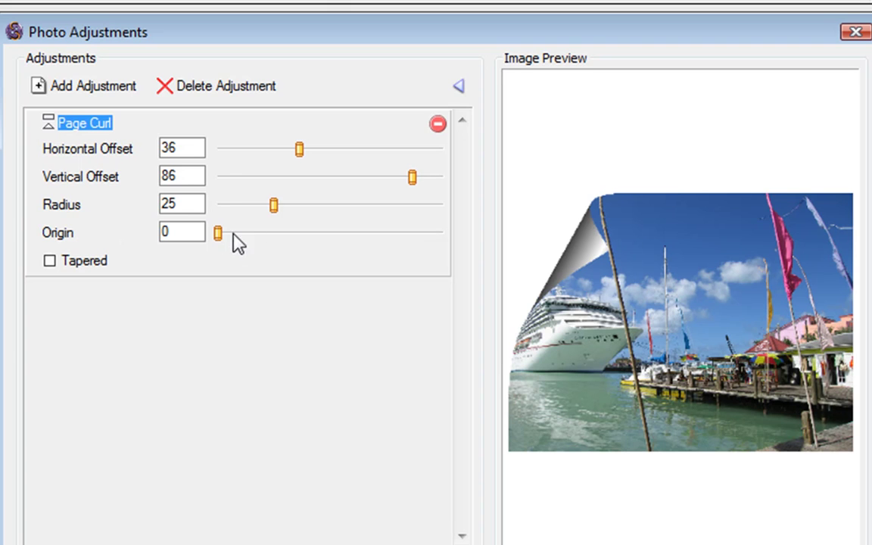
left_click_drag(219, 234, 437, 236)
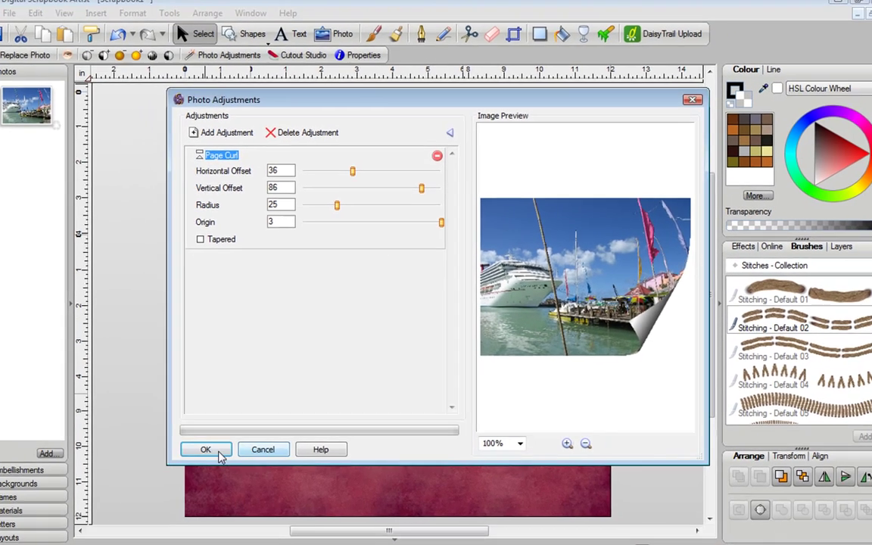
left_click(220, 453)
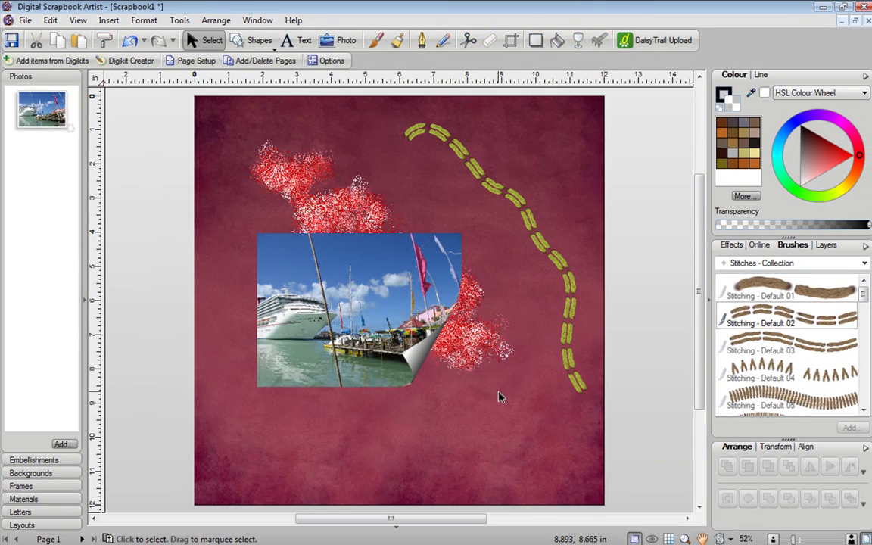